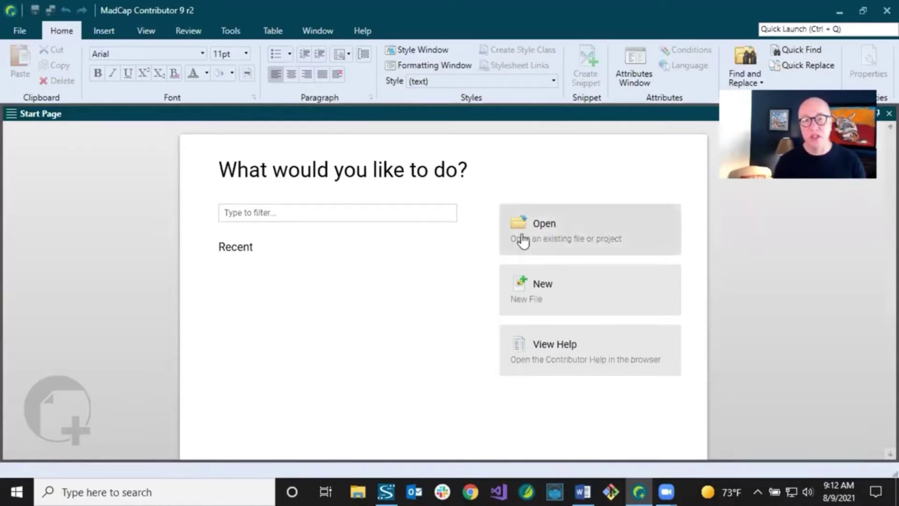
# - Open the Music-Email.fltrev review package from the My Review Packages folder, and close its file list
pyautogui.click(538, 229)
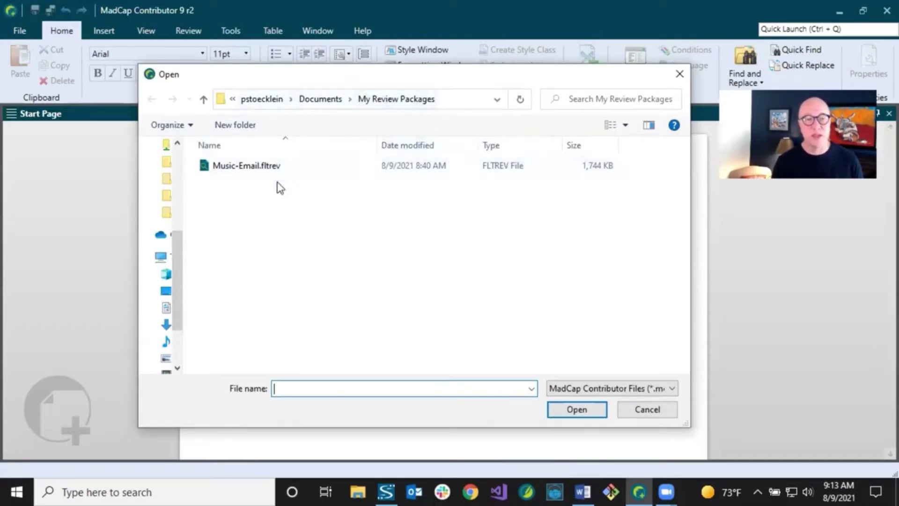
pyautogui.click(251, 168)
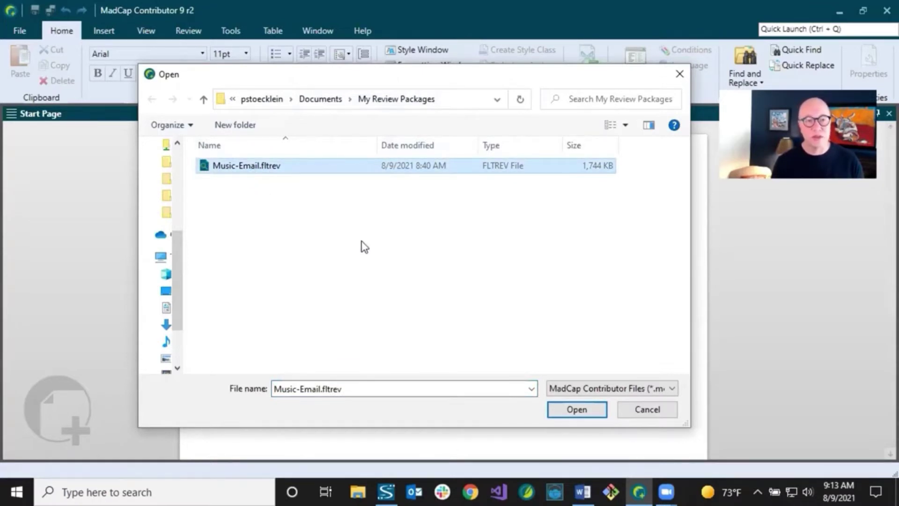
pyautogui.click(576, 409)
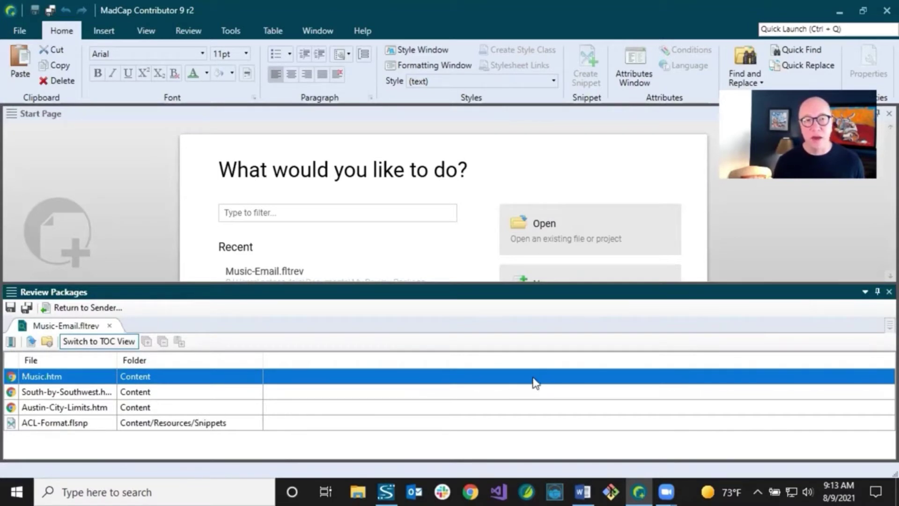
pyautogui.click(878, 294)
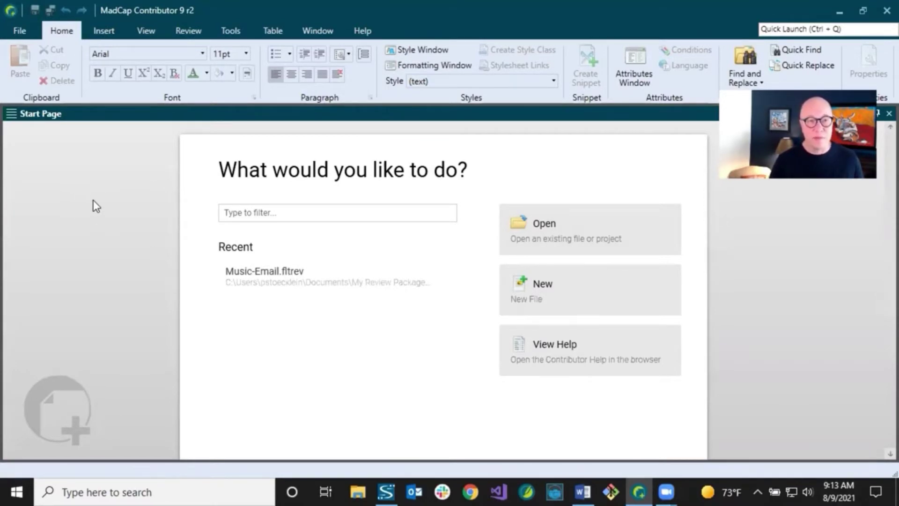
# - Open Music-Network-Folder.fltrev from the Flare-Topic-Reviews external resource folder, and close the package and the External Resources window
pyautogui.click(147, 31)
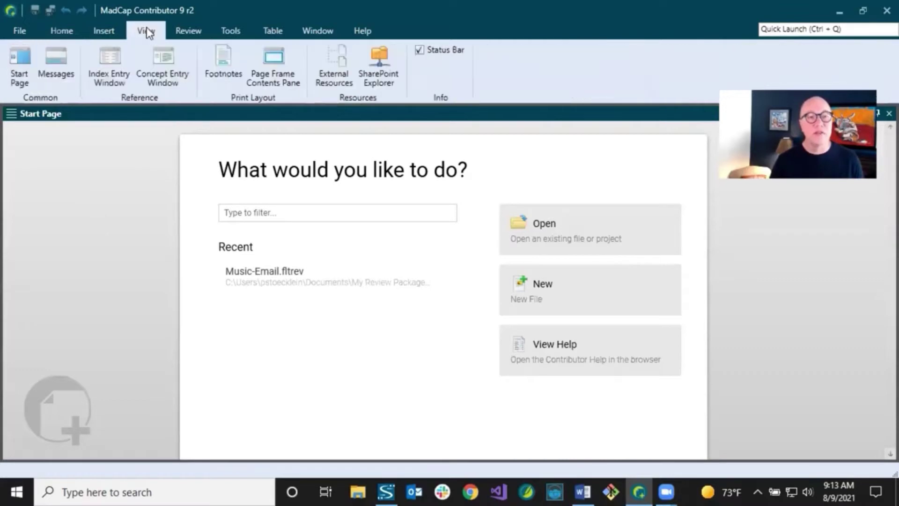
pyautogui.click(335, 68)
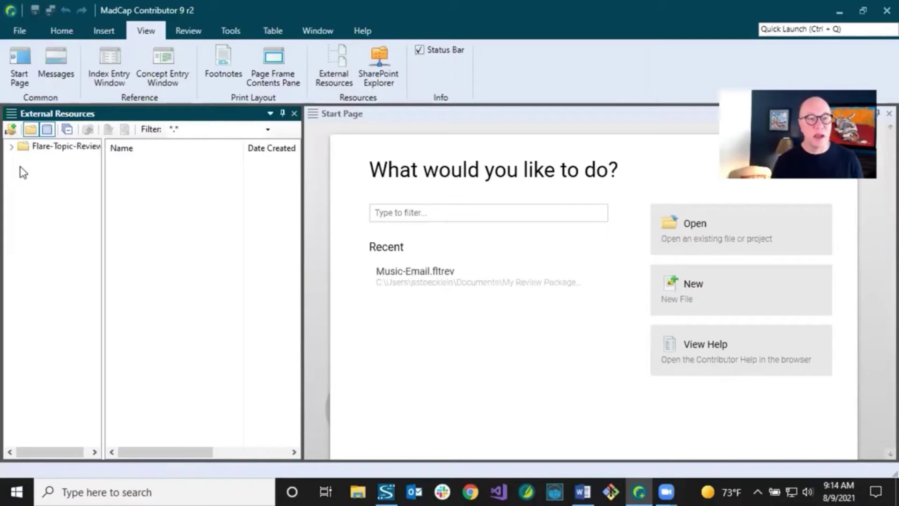
pyautogui.click(35, 156)
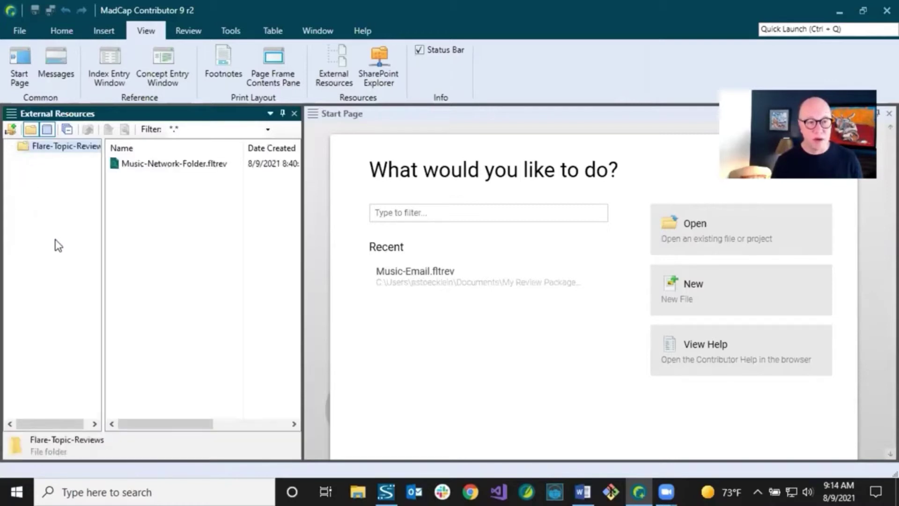
pyautogui.click(157, 168)
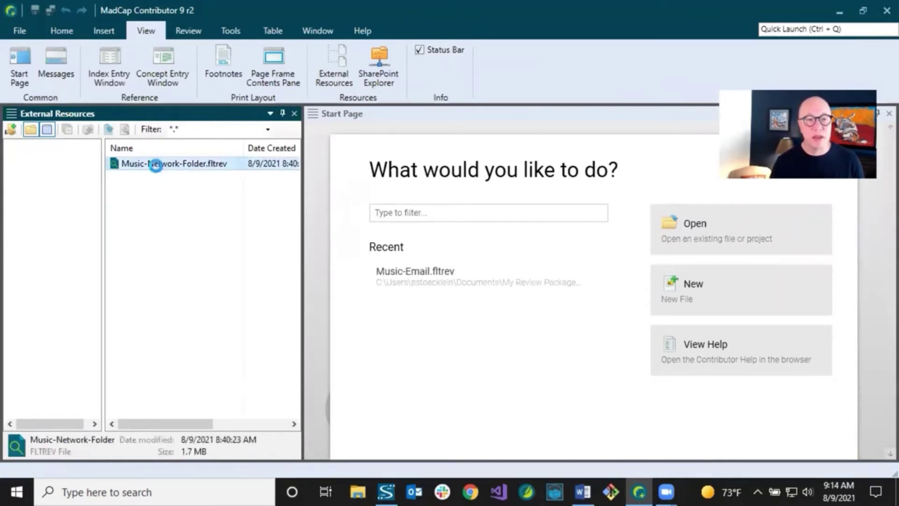
pyautogui.doubleClick(156, 165)
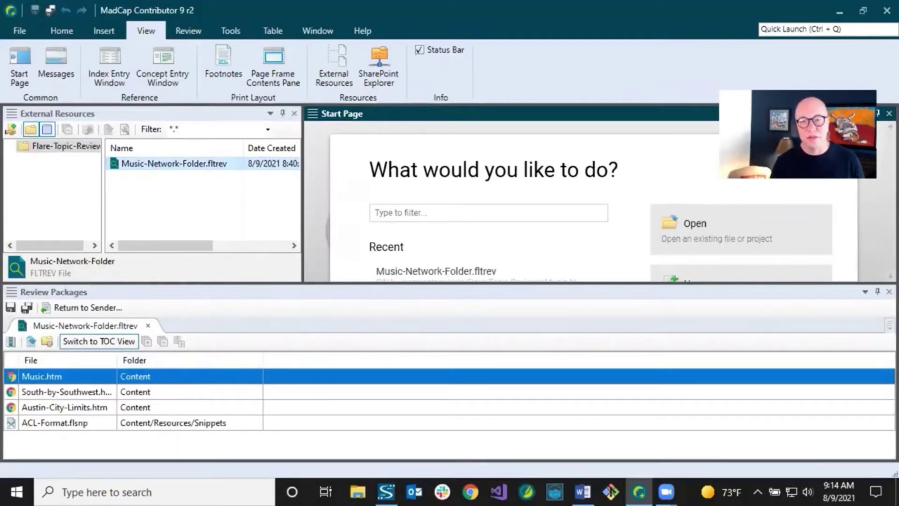
pyautogui.click(888, 292)
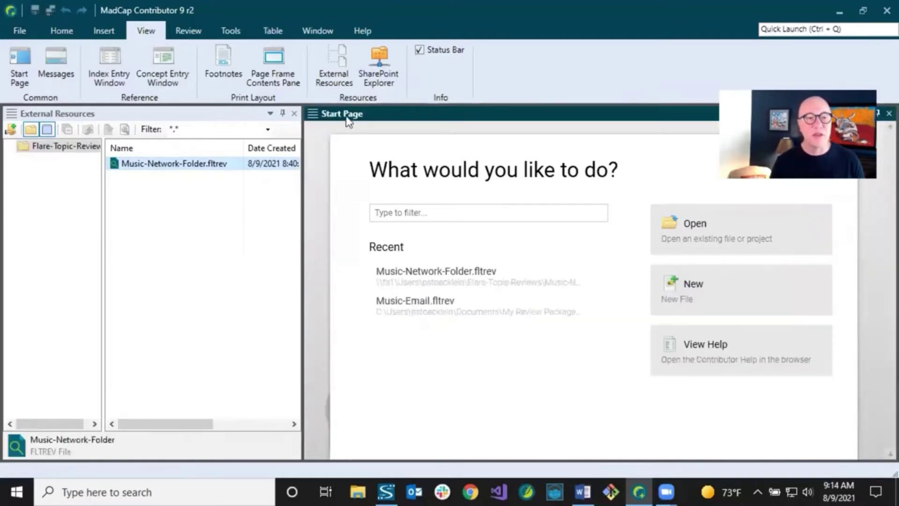
pyautogui.click(294, 114)
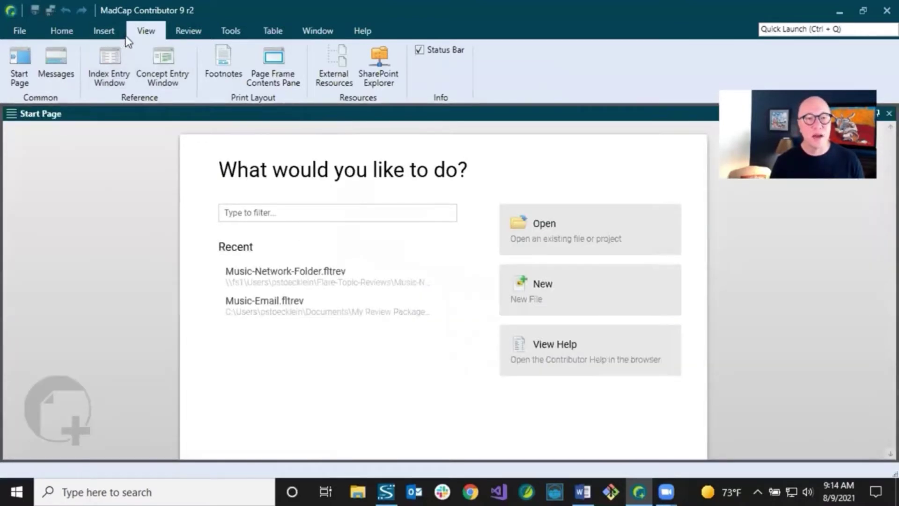
# - View the SharePoint server's contents in SharePoint Explorer and check the dialog for connecting to a SharePoint server
pyautogui.click(393, 78)
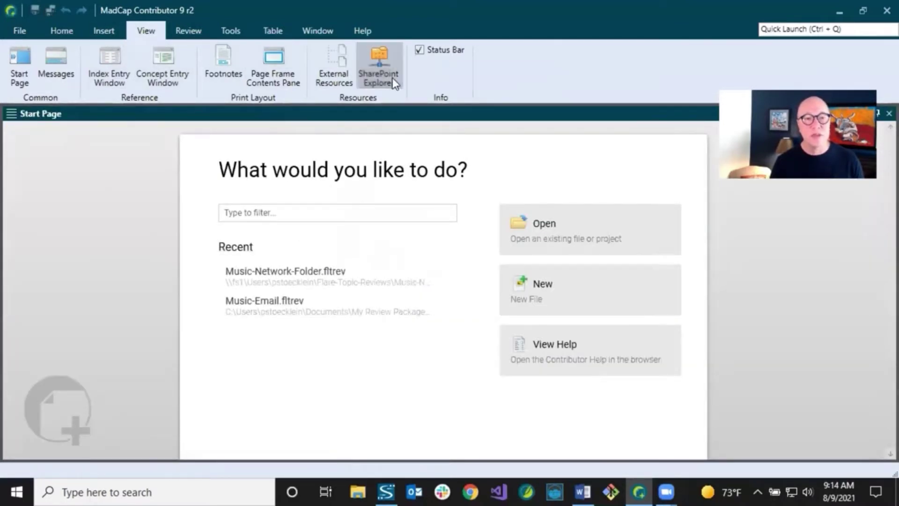
pyautogui.click(49, 150)
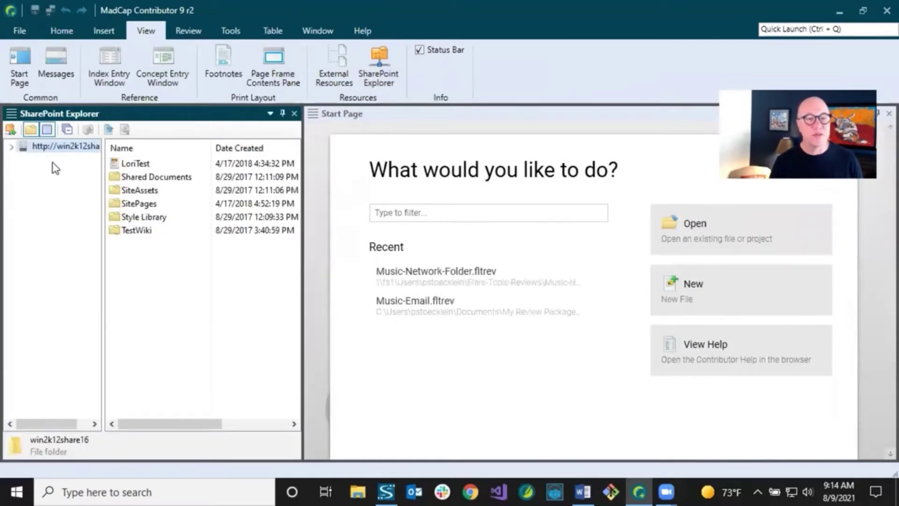
pyautogui.click(10, 130)
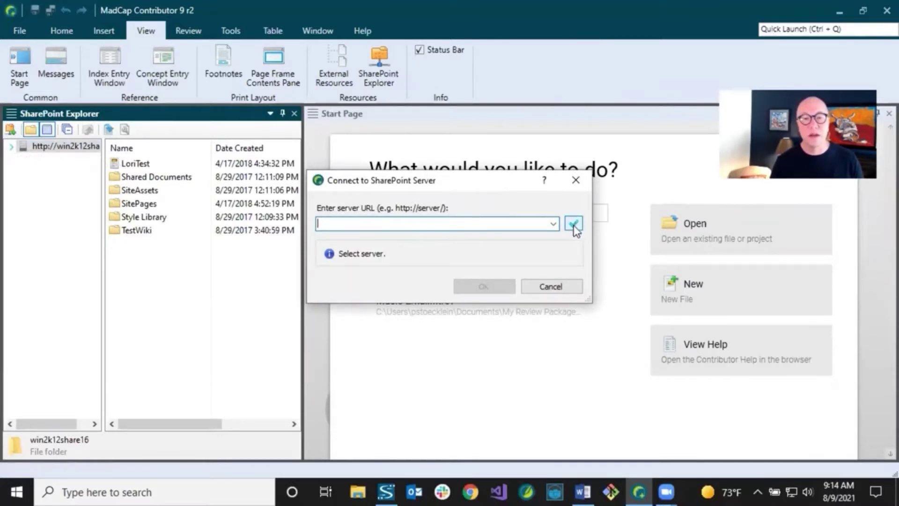
pyautogui.click(552, 288)
# - Browse the SharePoint server's Shared Documents to the Doc Team folder's contents, and close SharePoint Explorer
pyautogui.click(12, 147)
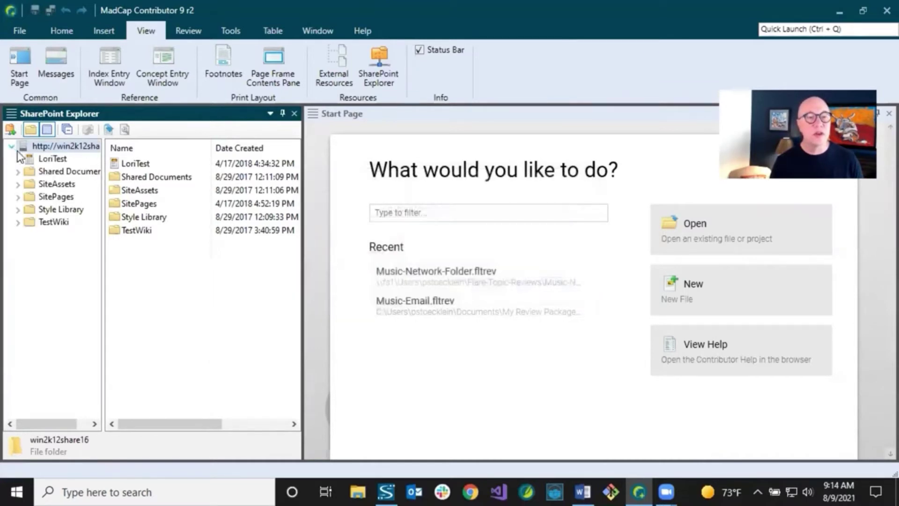
pyautogui.click(18, 171)
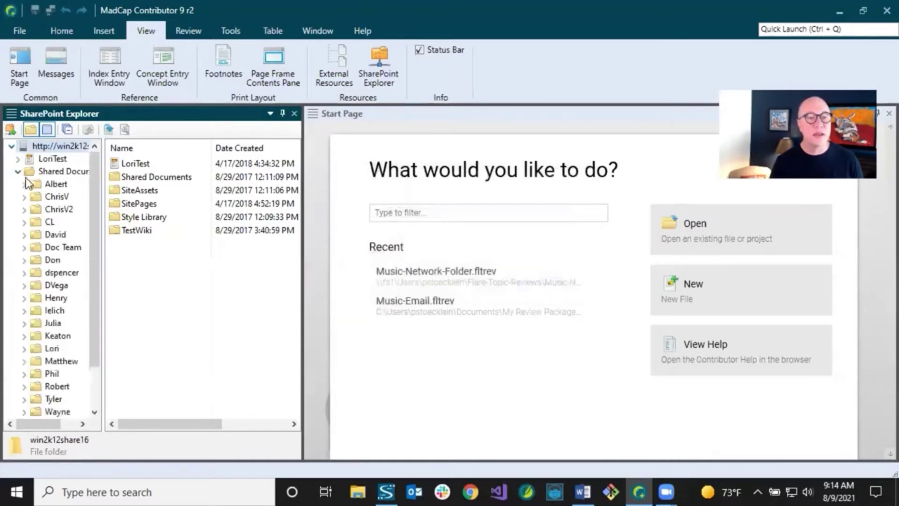
pyautogui.click(60, 248)
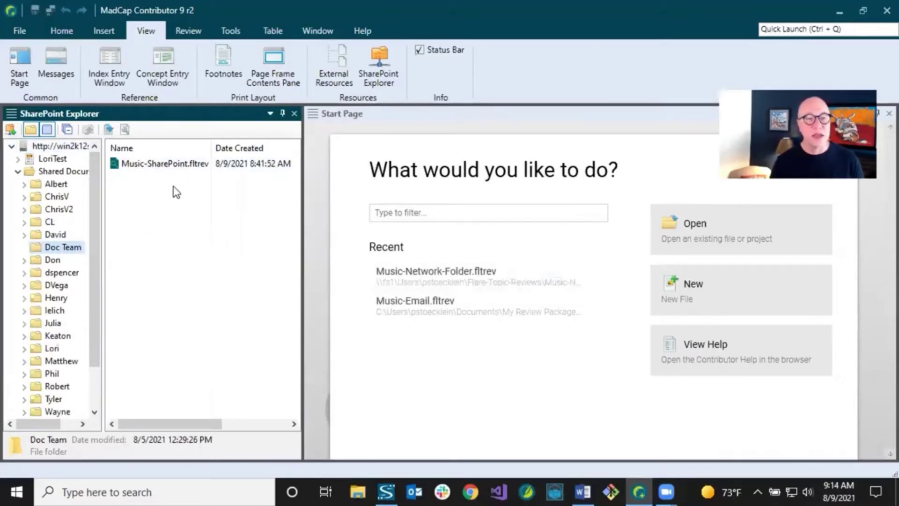
pyautogui.click(294, 114)
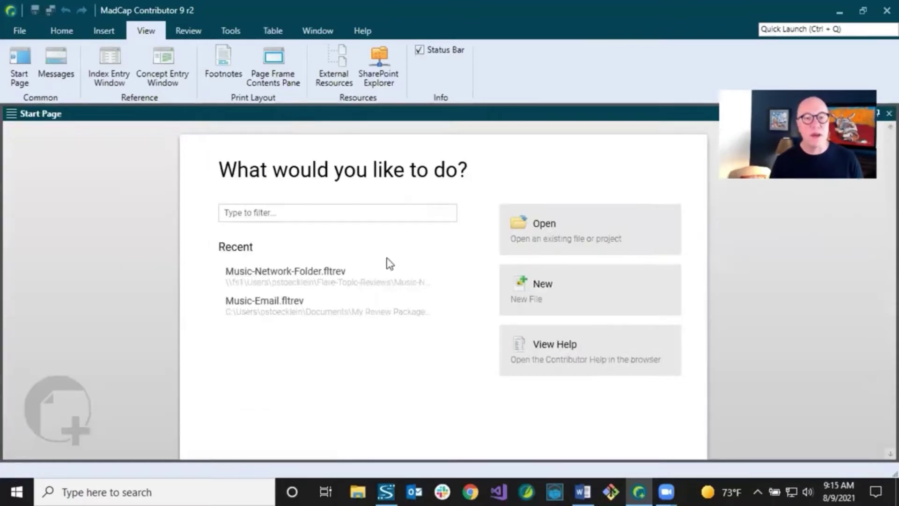
# - Open the Music-Network-Folder.fltrev review package from the Flare-Topic-Reviews folder in External Resources
pyautogui.click(325, 74)
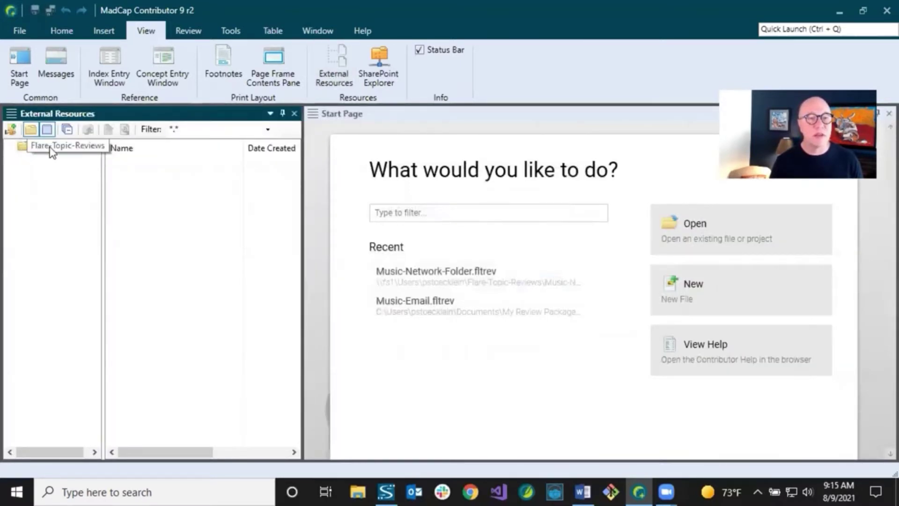
pyautogui.click(47, 147)
pyautogui.doubleClick(155, 164)
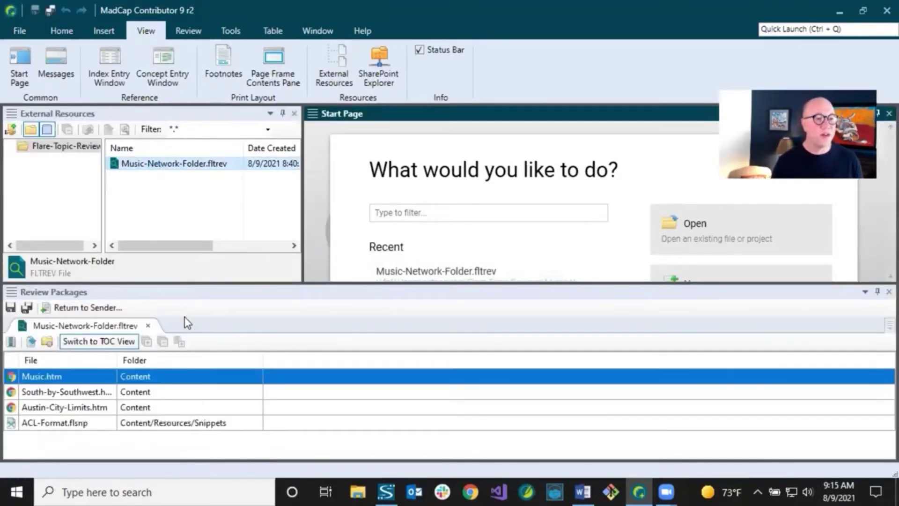
pyautogui.click(79, 294)
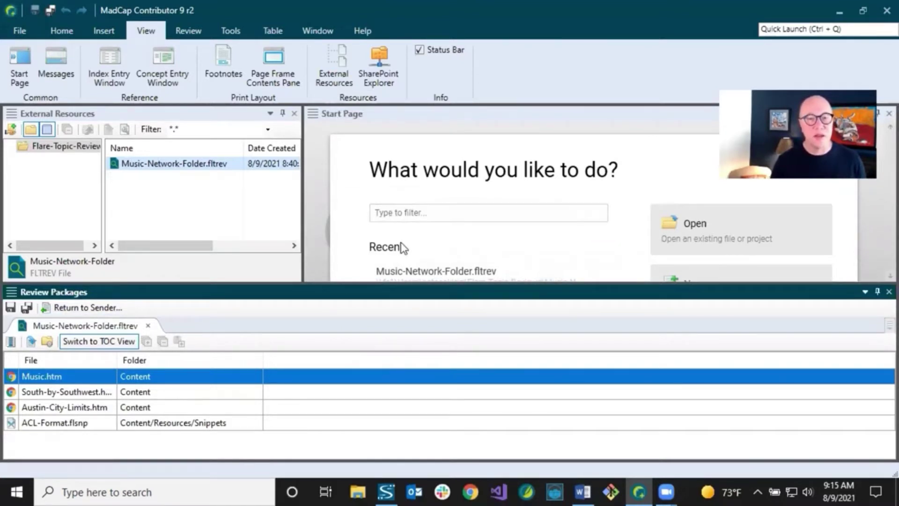
# - Examine the Music, South by Southwest and Austin City Limits topics in the package's TOC view, and return to the grid view
pyautogui.click(114, 345)
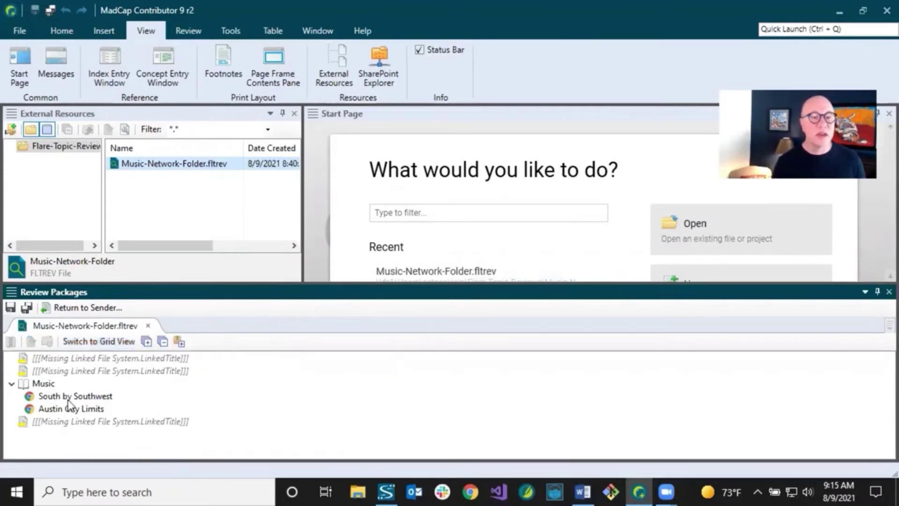
pyautogui.click(46, 387)
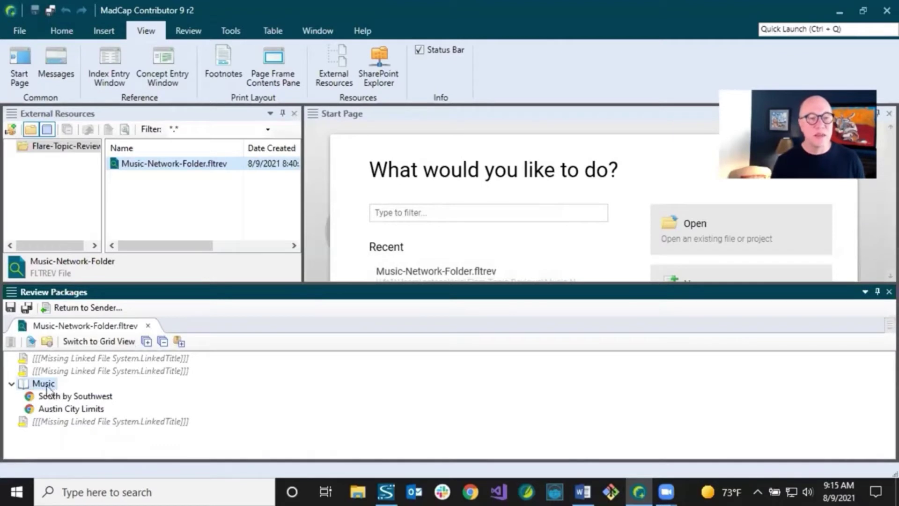
pyautogui.click(82, 399)
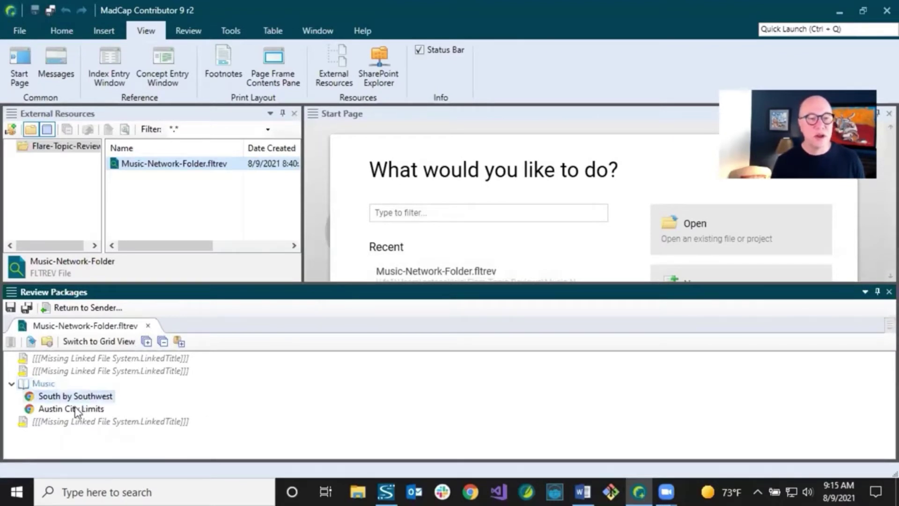
pyautogui.click(70, 409)
pyautogui.click(51, 385)
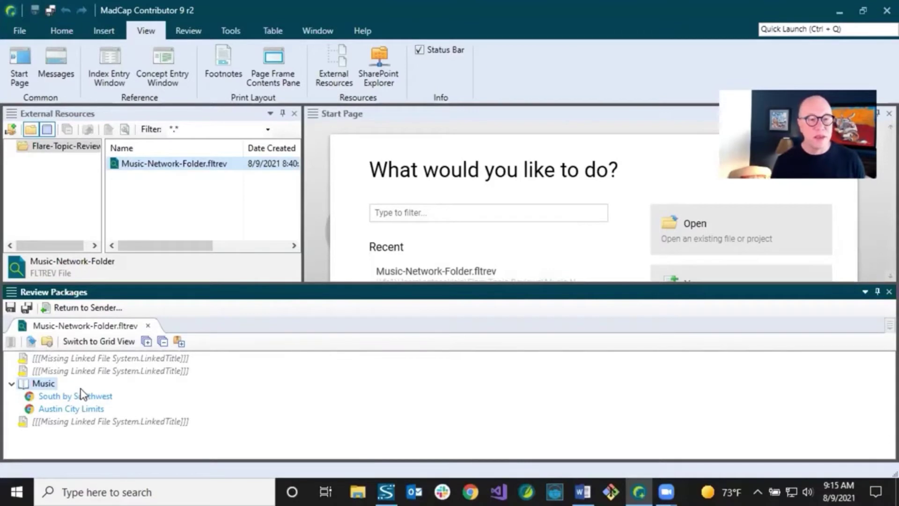
pyautogui.click(96, 341)
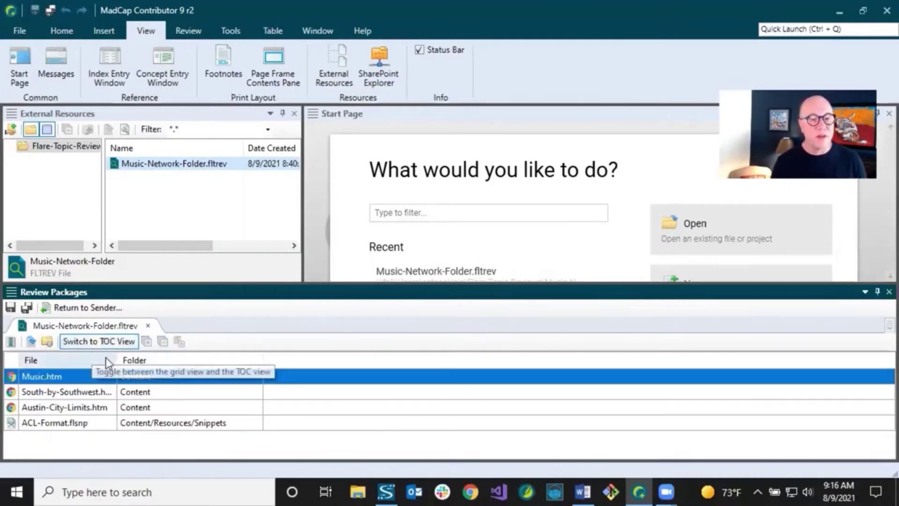
# - Widen the File column in the review package's grid to fit the full file names
pyautogui.click(58, 408)
pyautogui.click(58, 393)
pyautogui.click(60, 377)
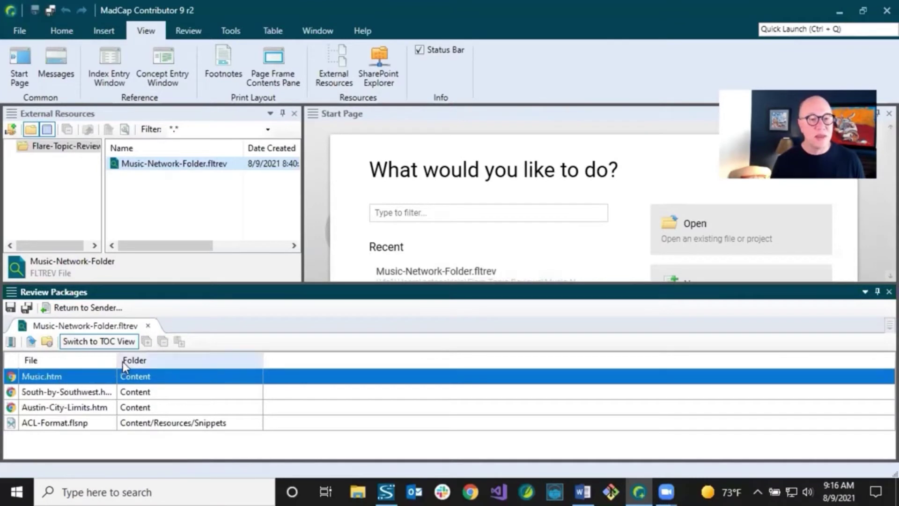
pyautogui.moveTo(117, 361); pyautogui.dragTo(162, 360)
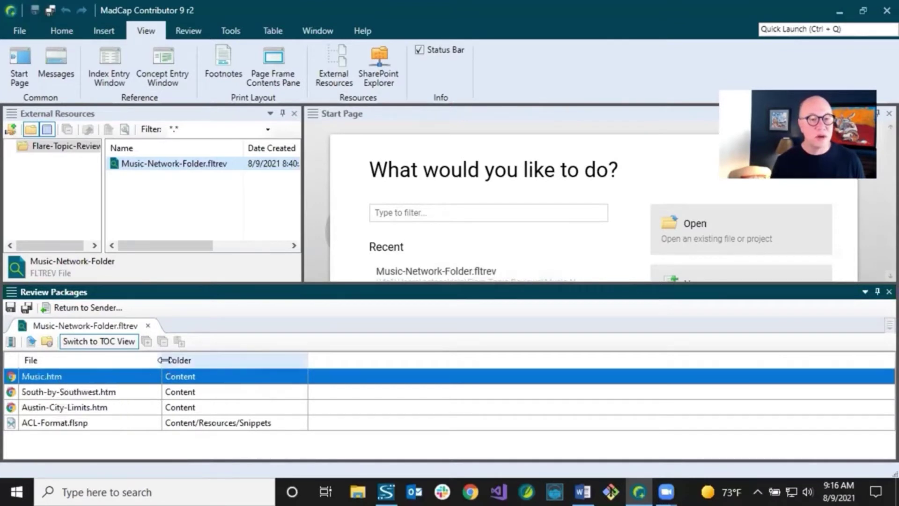
pyautogui.click(92, 395)
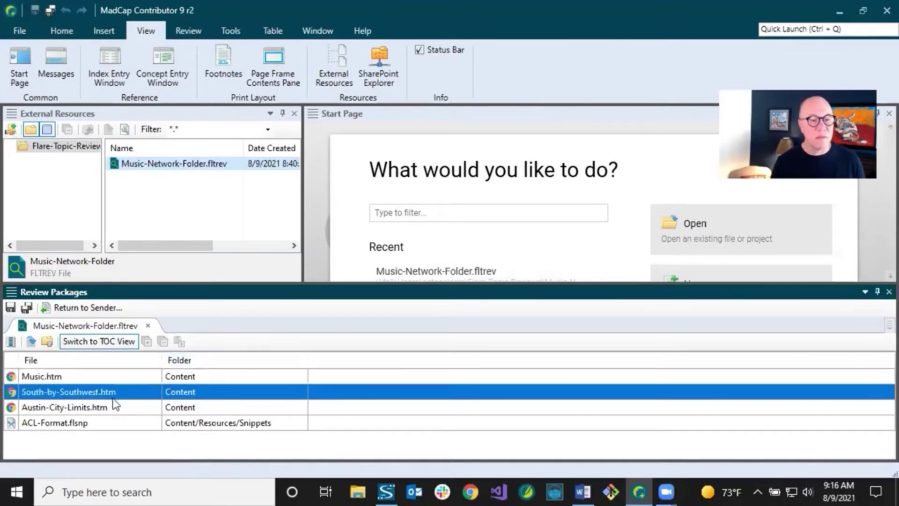
pyautogui.click(75, 423)
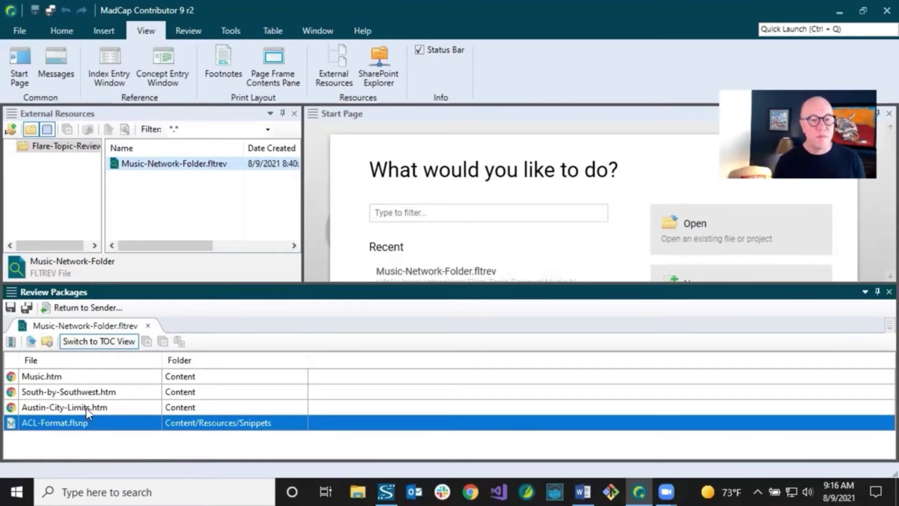
# - Open the Austin-City-Limits.htm topic and enlarge the editor by shrinking the Review Packages and External Resources windows
pyautogui.doubleClick(87, 408)
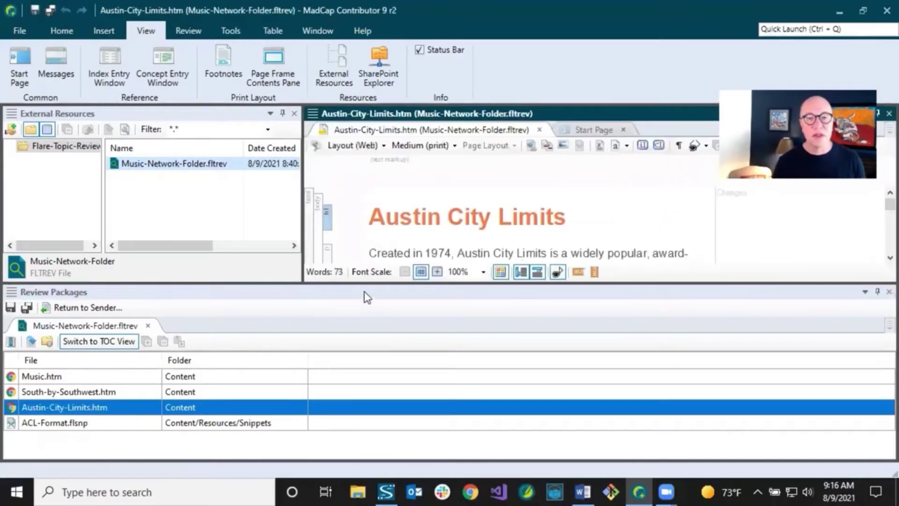
pyautogui.moveTo(367, 283); pyautogui.dragTo(361, 403)
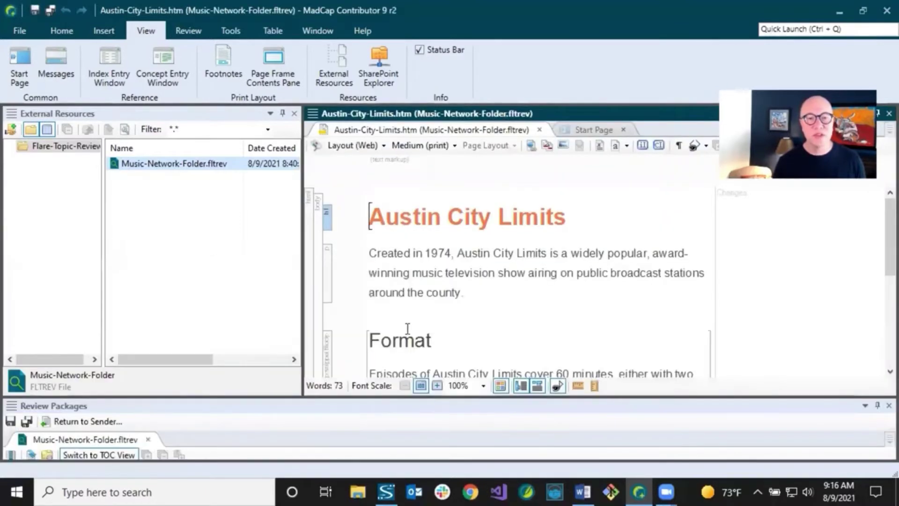
pyautogui.moveTo(302, 246); pyautogui.dragTo(136, 251)
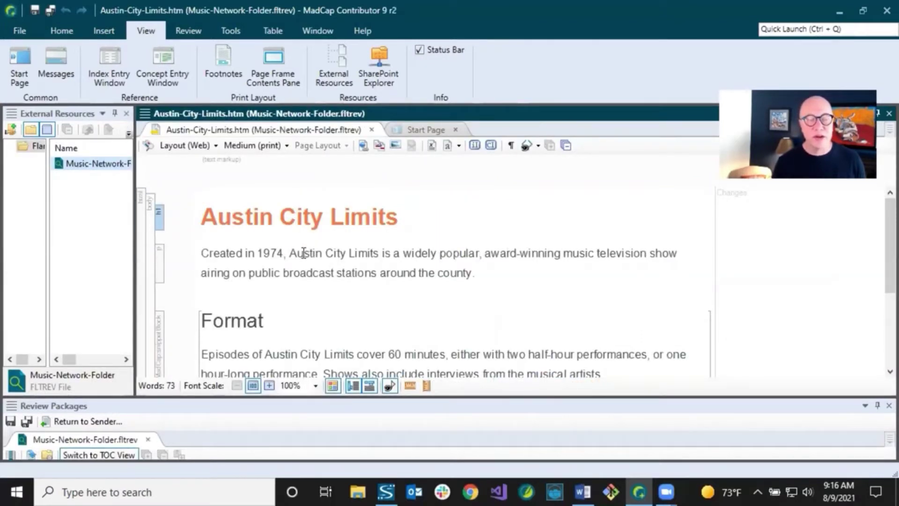
# - Examine the snippet block holding the Format section in the Austin City Limits topic
pyautogui.scroll(-2, 302, 257)
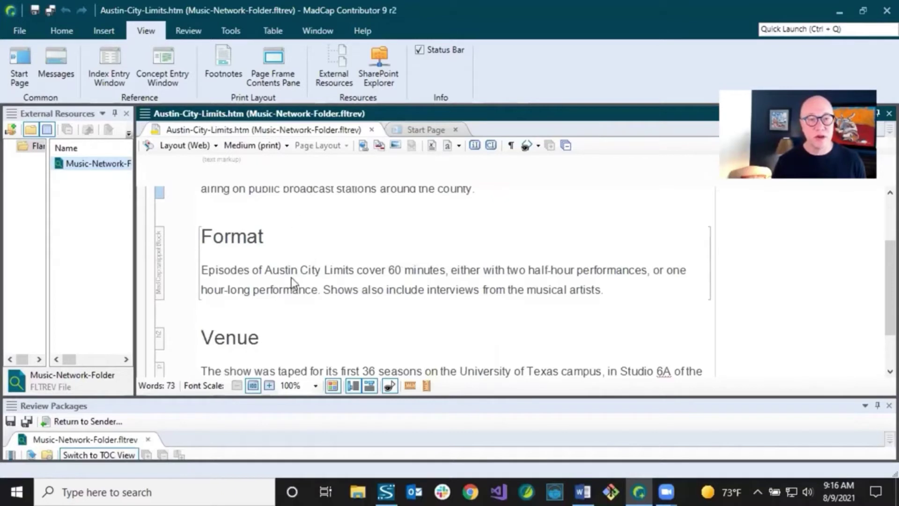
pyautogui.click(313, 273)
pyautogui.click(307, 193)
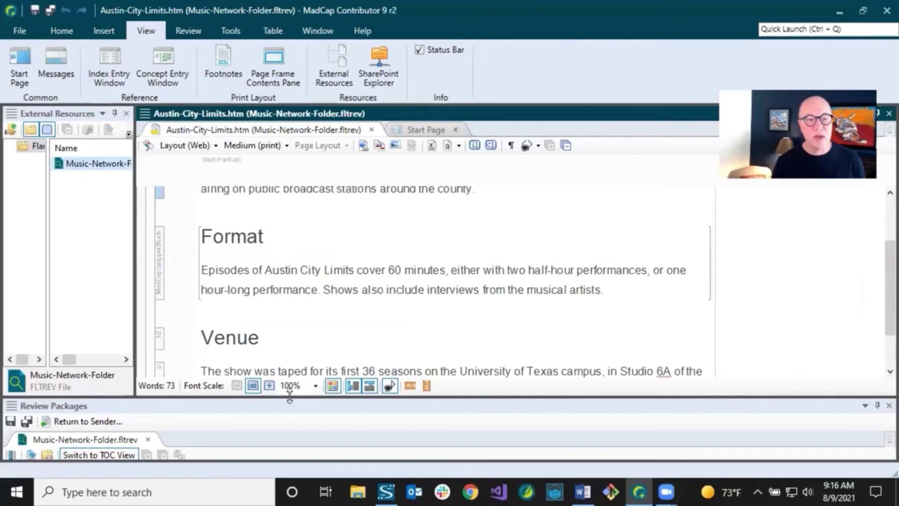
# - Locate ACL-Format.flsnp in the review package's grid and open that snippet from the Format section of the Austin City Limits topic
pyautogui.moveTo(264, 298)
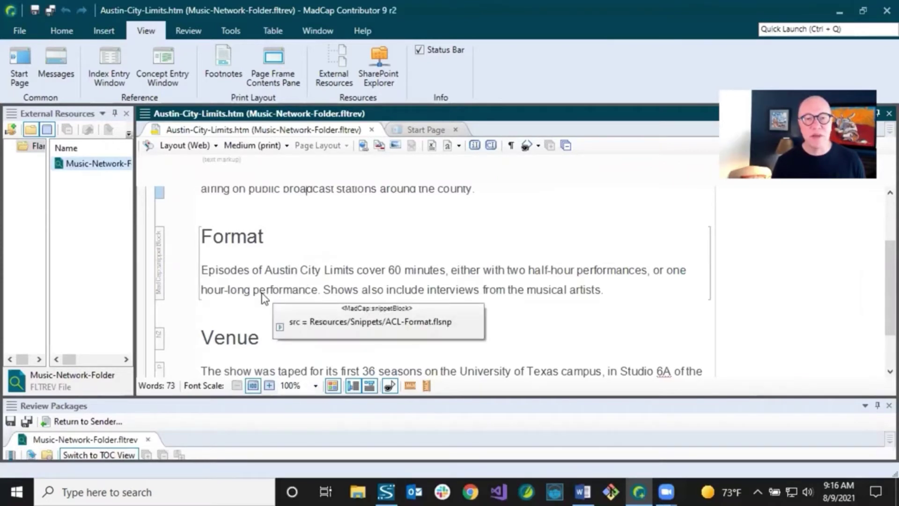
pyautogui.moveTo(274, 398); pyautogui.dragTo(275, 274)
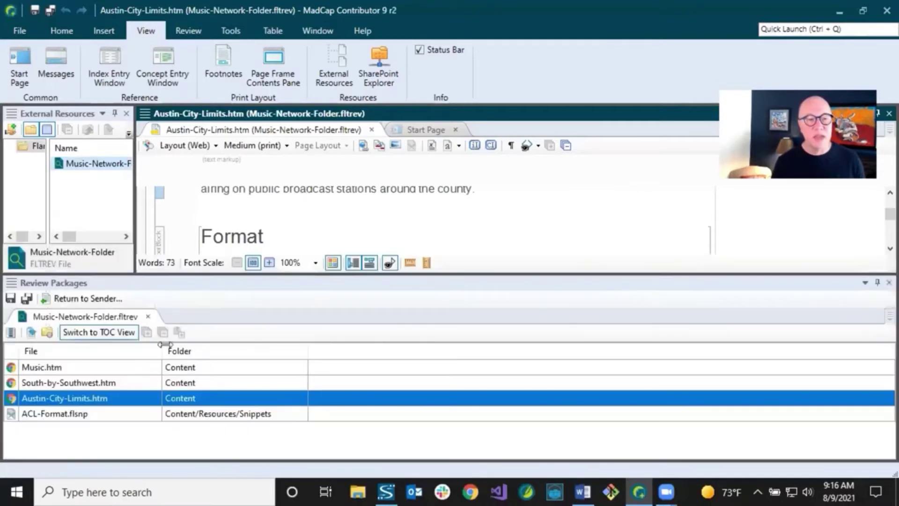
pyautogui.click(61, 415)
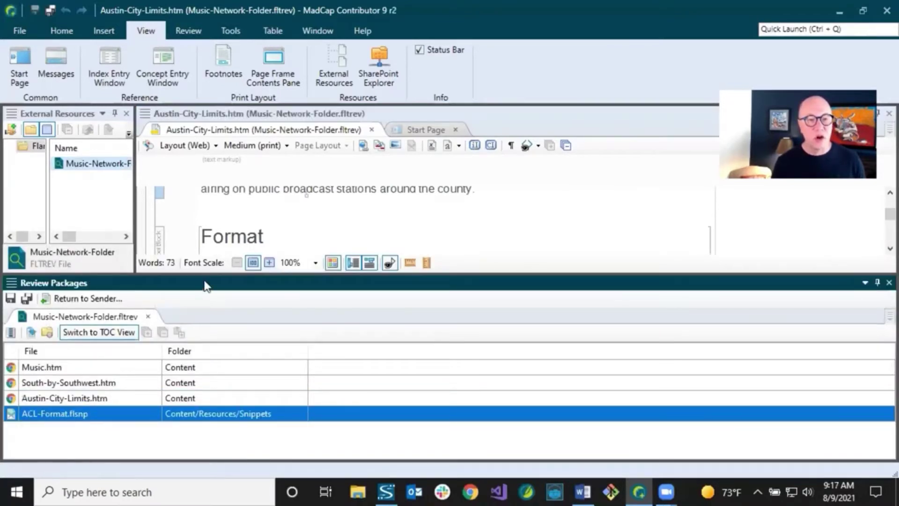
pyautogui.moveTo(204, 277); pyautogui.dragTo(220, 401)
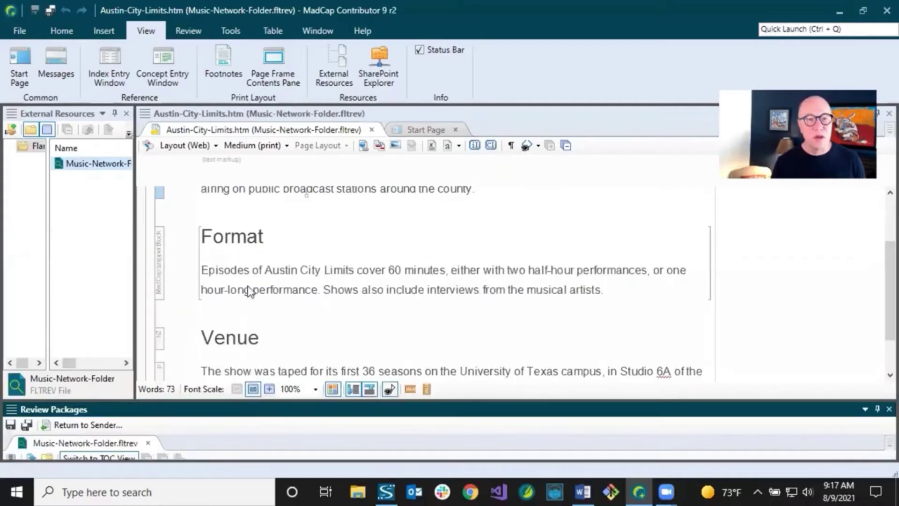
pyautogui.rightClick(257, 274)
pyautogui.click(311, 397)
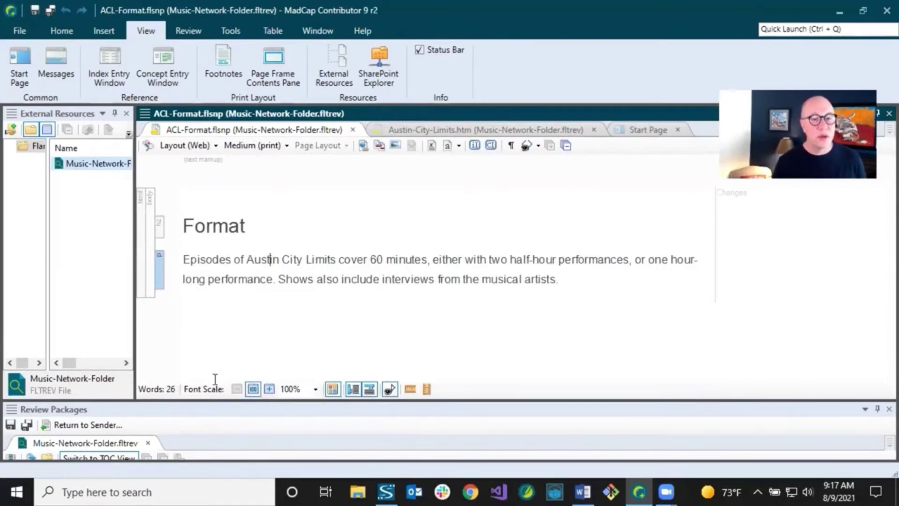
# - Open the South-by-Southwest.htm topic from the review package and enlarge the editor by shrinking the Review Packages window
pyautogui.moveTo(215, 400); pyautogui.dragTo(215, 315)
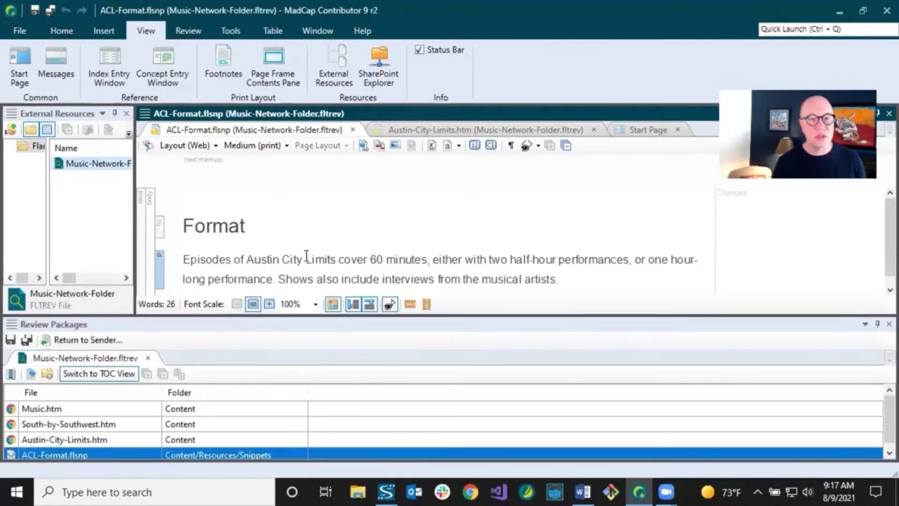
pyautogui.click(97, 424)
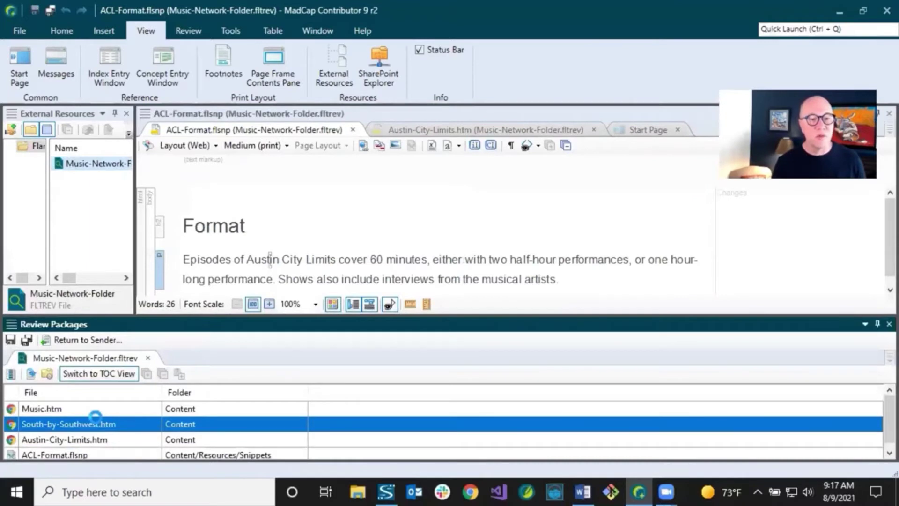
pyautogui.moveTo(278, 316); pyautogui.dragTo(276, 382)
pyautogui.click(286, 217)
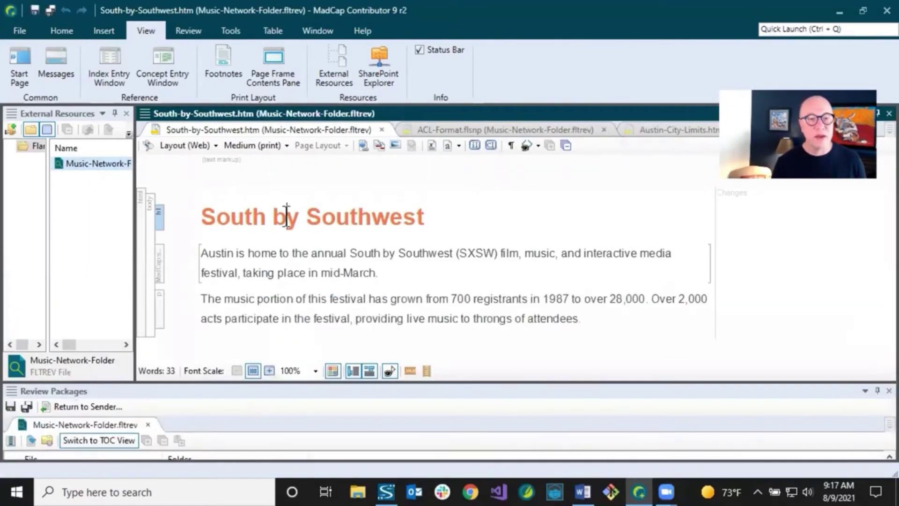
pyautogui.click(275, 257)
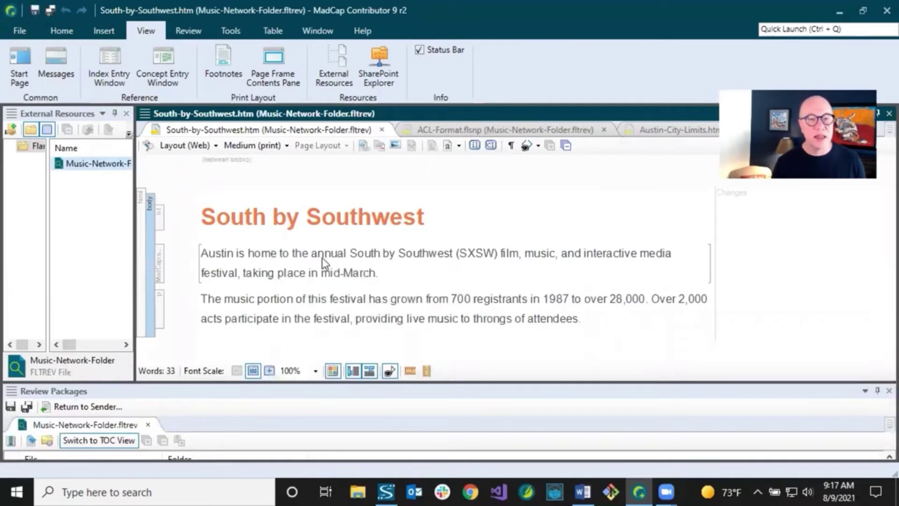
pyautogui.click(302, 217)
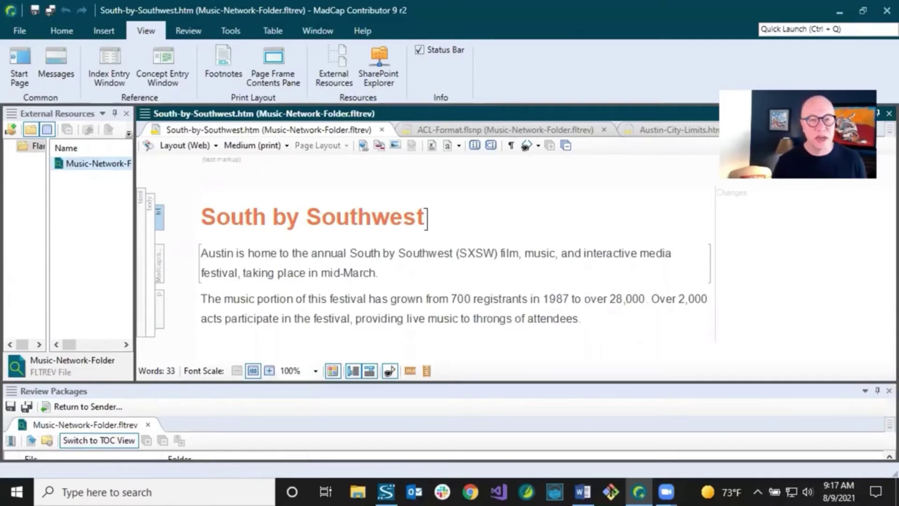
pyautogui.click(417, 217)
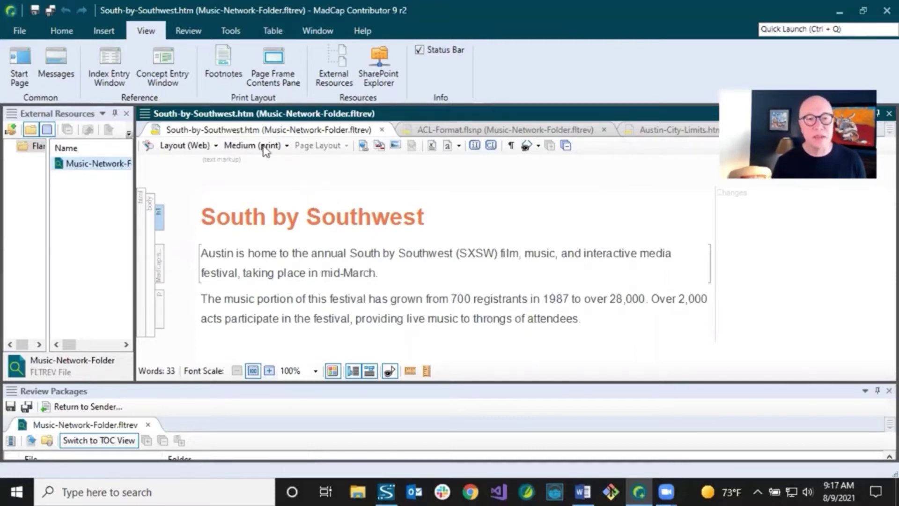
# - Annotate the text "1987 to over 28,000" in the second paragraph with the comment "my comment"
pyautogui.click(187, 32)
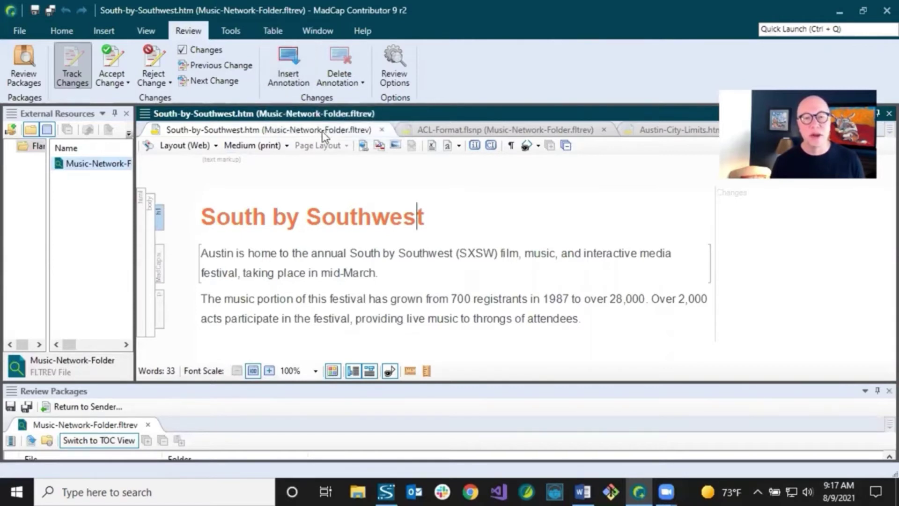
pyautogui.click(418, 218)
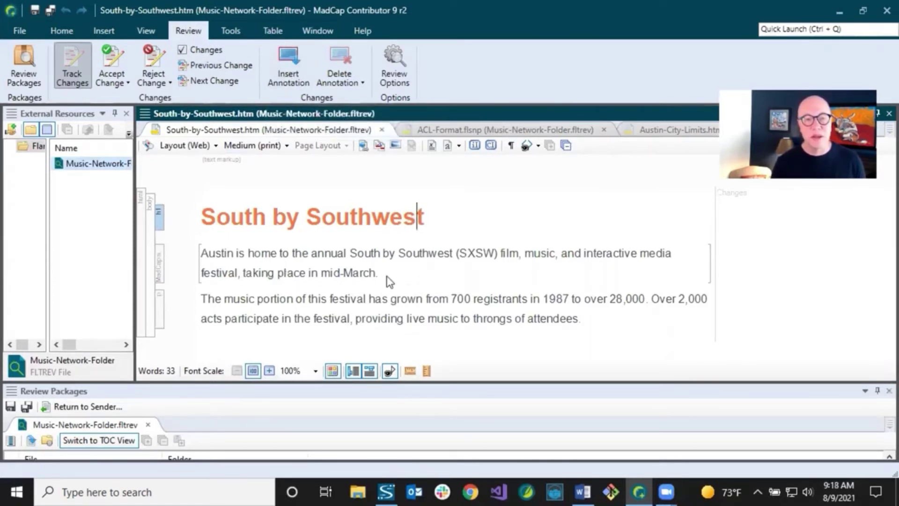
pyautogui.click(428, 317)
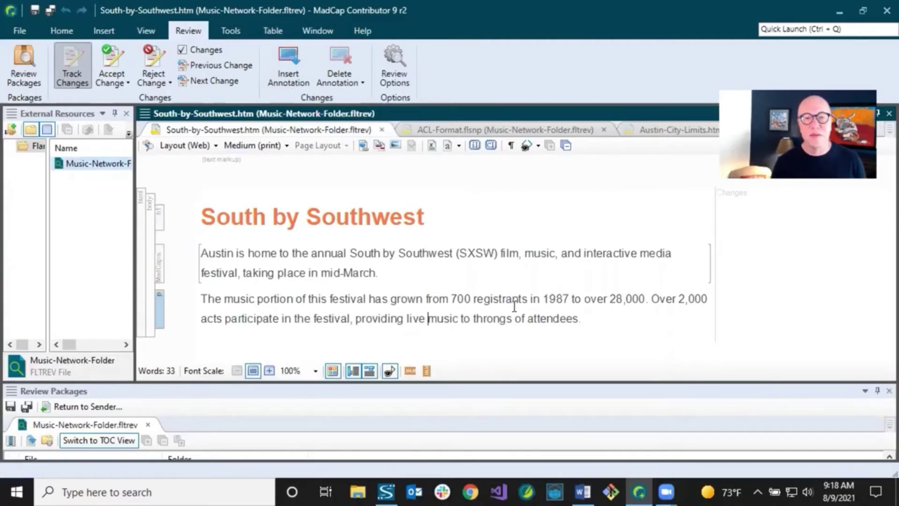
pyautogui.moveTo(545, 298); pyautogui.dragTo(641, 298)
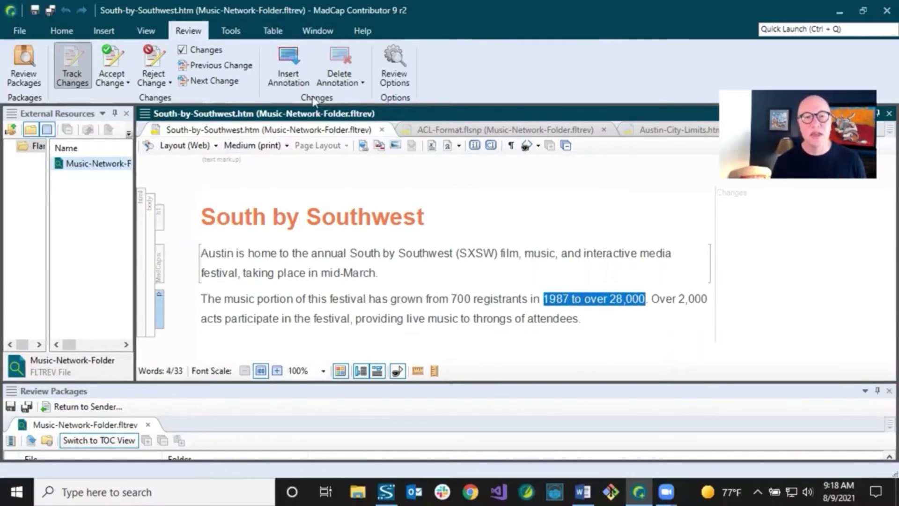
pyautogui.click(280, 71)
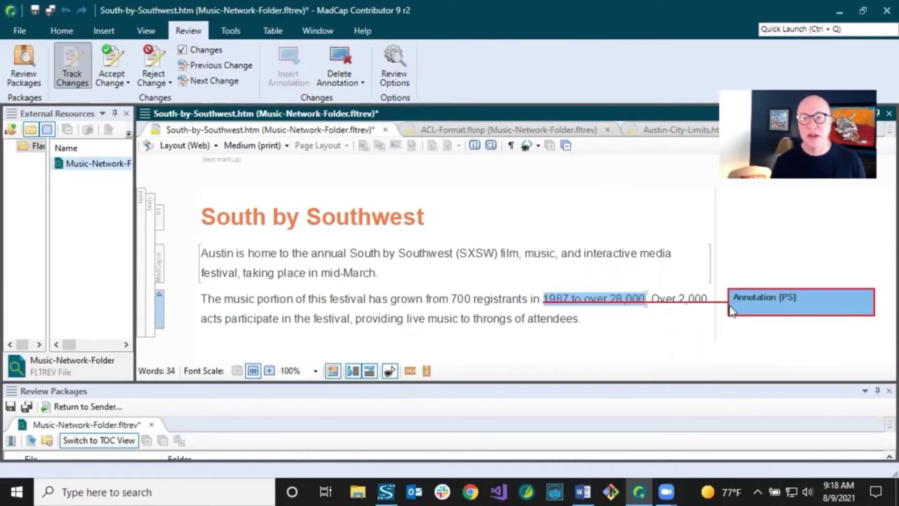
pyautogui.write('my comment')
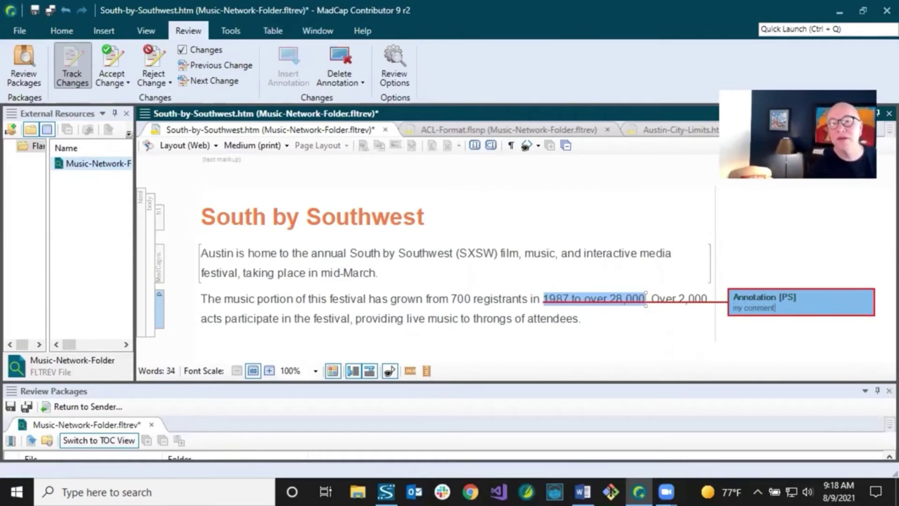
pyautogui.click(572, 307)
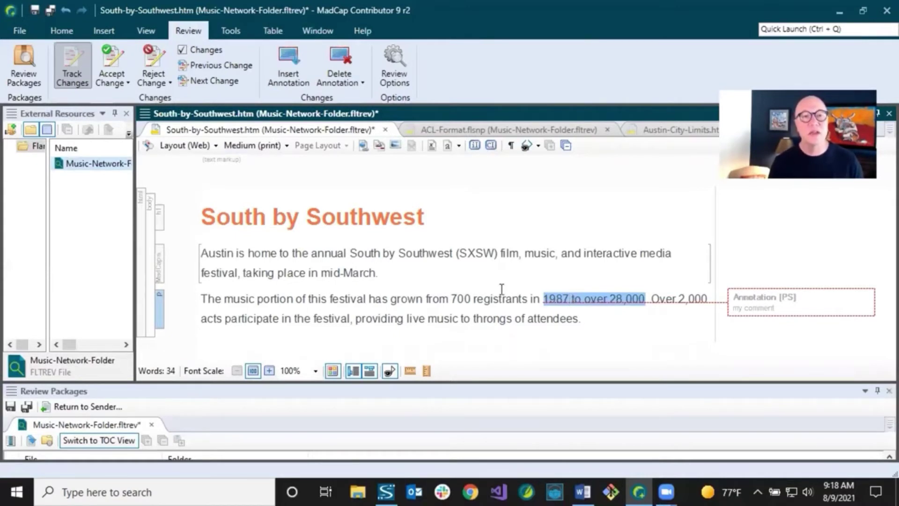
# - Delete the words "grown from" in the South by Southwest topic's second paragraph as a tracked change
pyautogui.click(372, 216)
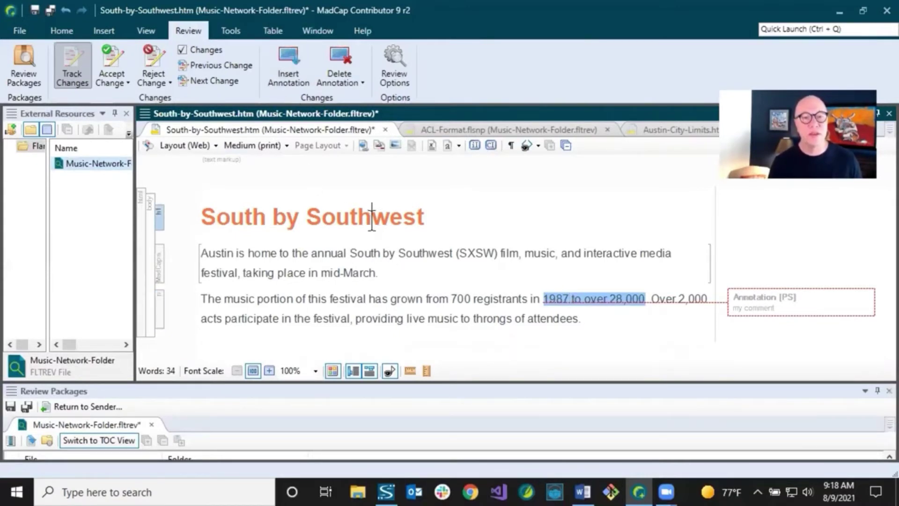
pyautogui.click(407, 302)
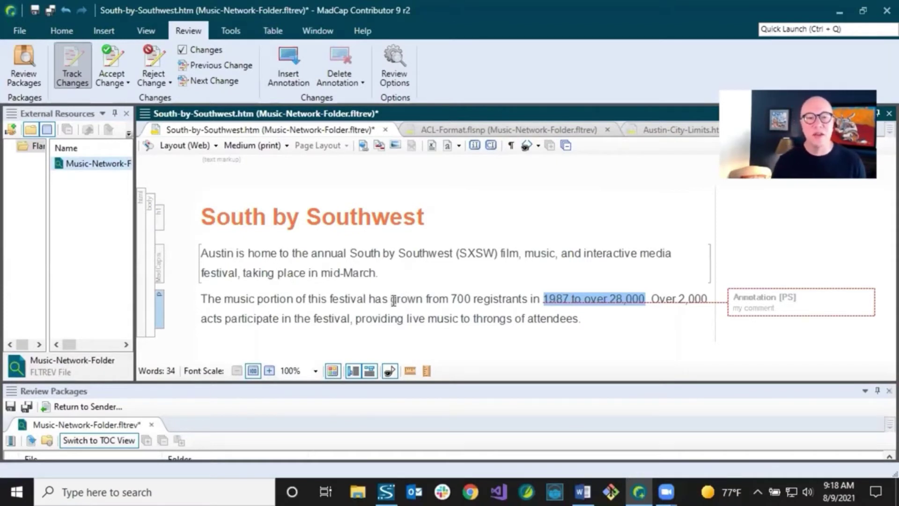
pyautogui.moveTo(393, 301); pyautogui.dragTo(448, 305)
pyautogui.press('Delete')
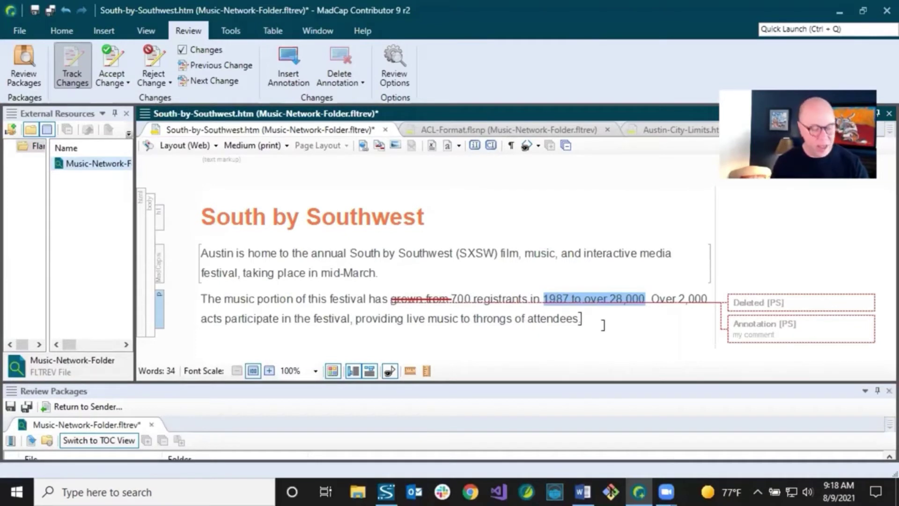
# - Add the sample text "hhjhjhhjh" after the last sentence of the second paragraph as a tracked change
pyautogui.press('alt')
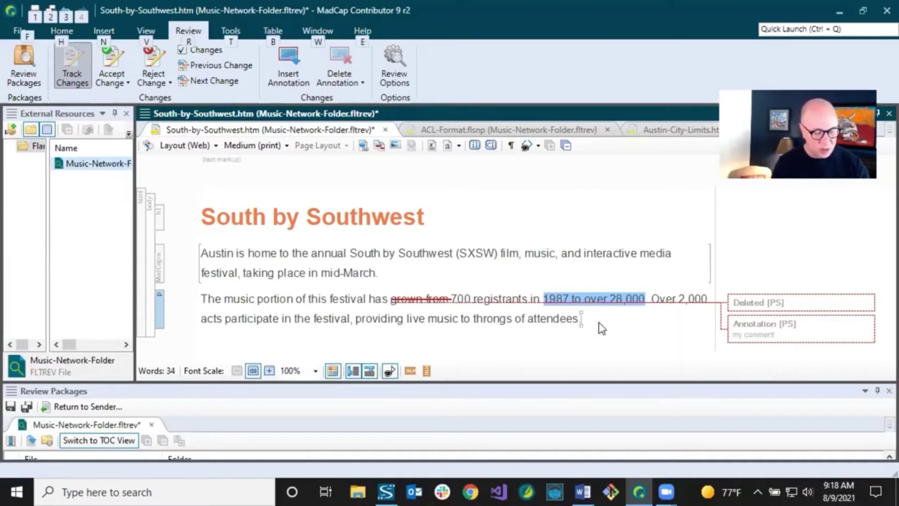
pyautogui.click(600, 317)
pyautogui.write('hhjhjhbjh')
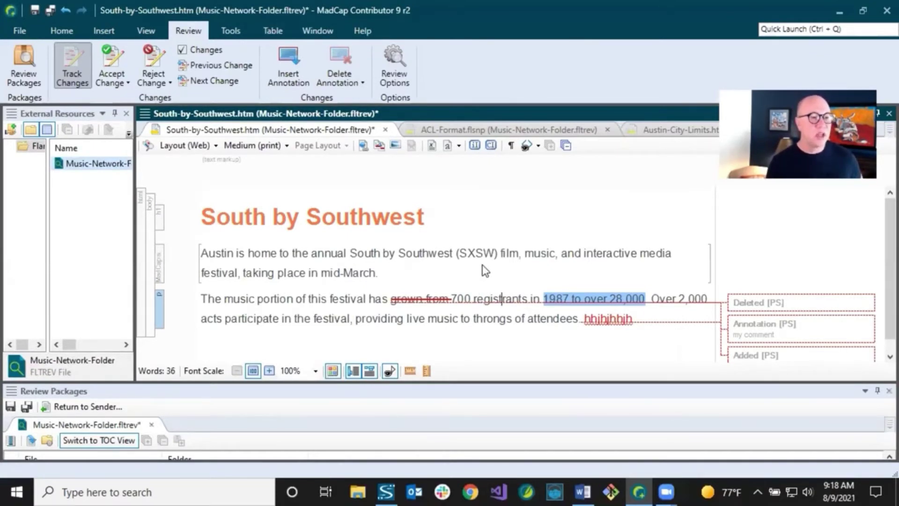
# - Add an empty paragraph directly below the South by Southwest heading and show the commands for inserting content
pyautogui.click(389, 217)
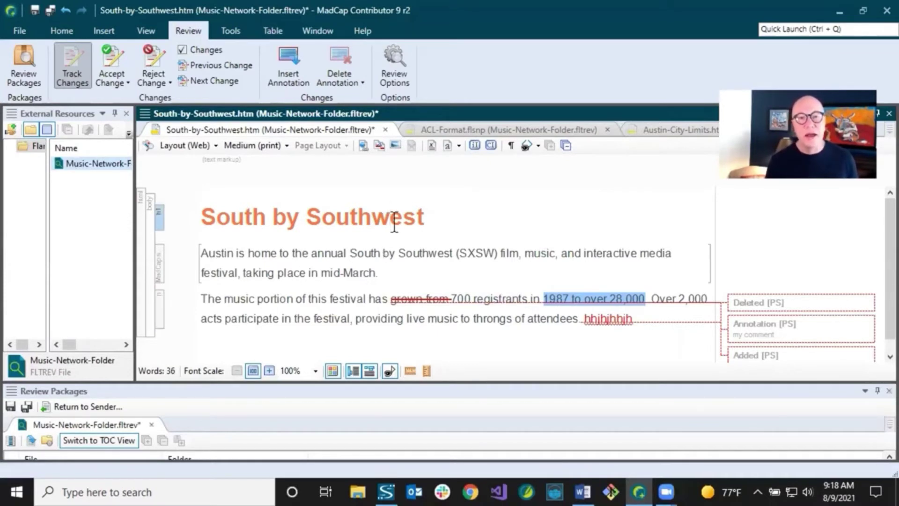
pyautogui.click(107, 31)
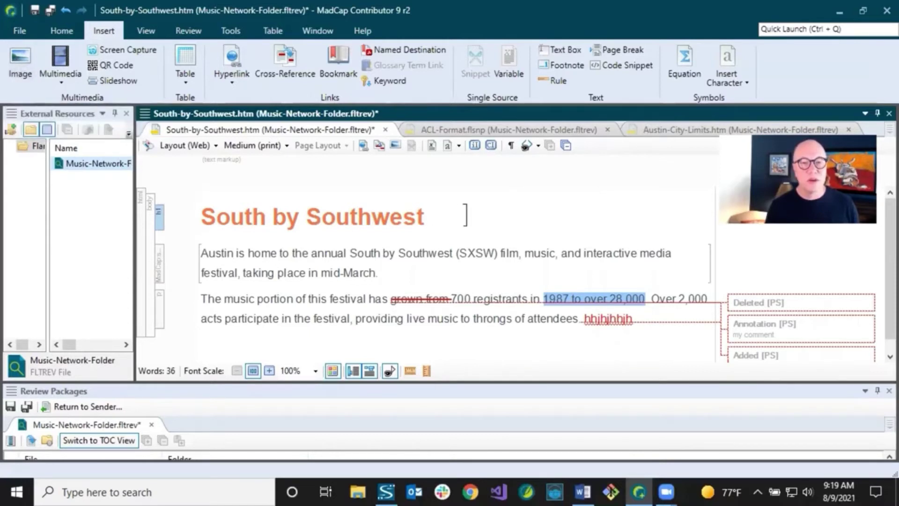
pyautogui.press('Return')
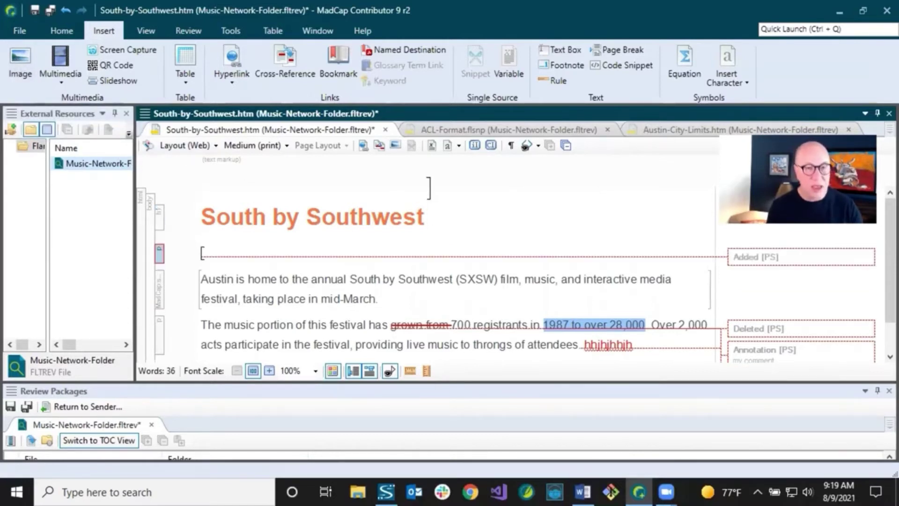
# - Examine the options for inserting images and tables, including the available table styles and table commands, without inserting anything
pyautogui.click(23, 60)
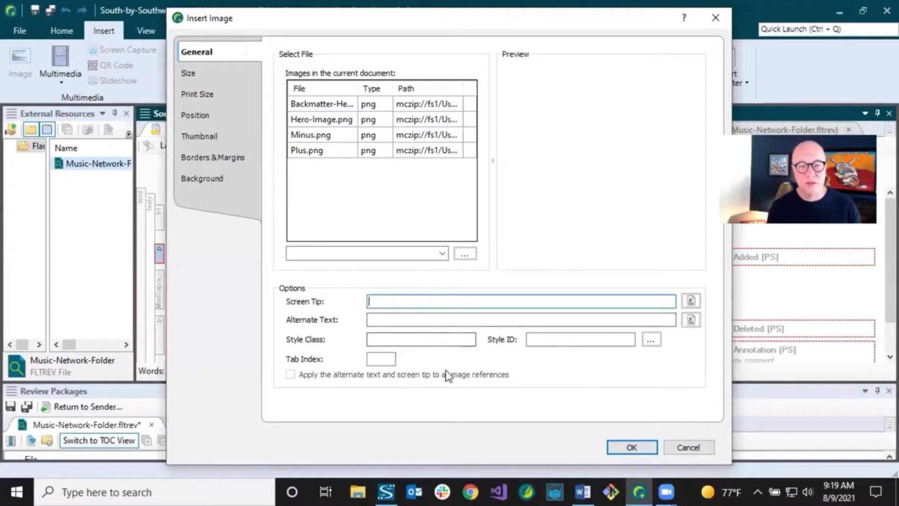
pyautogui.click(683, 445)
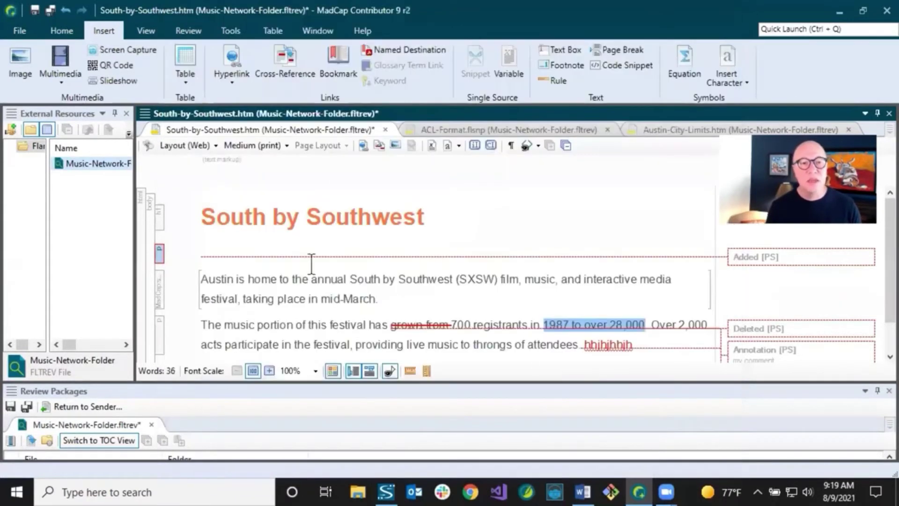
pyautogui.click(190, 78)
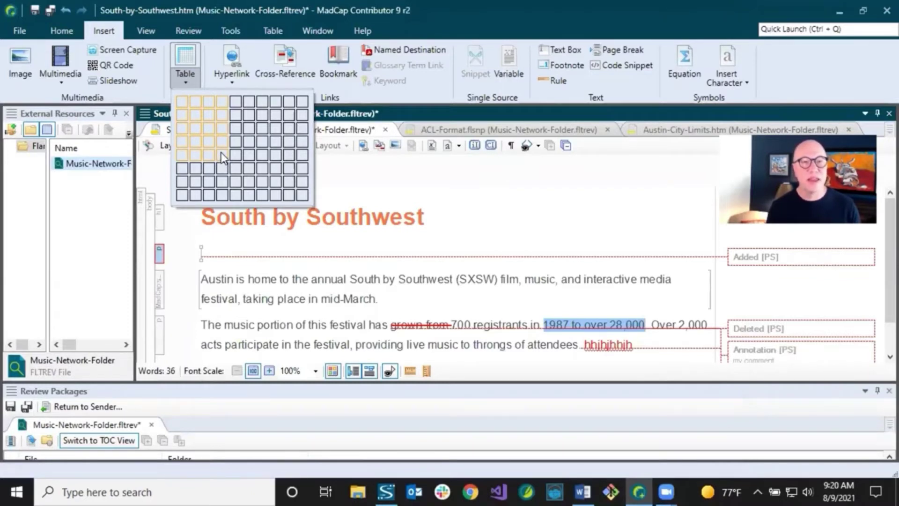
pyautogui.click(431, 18)
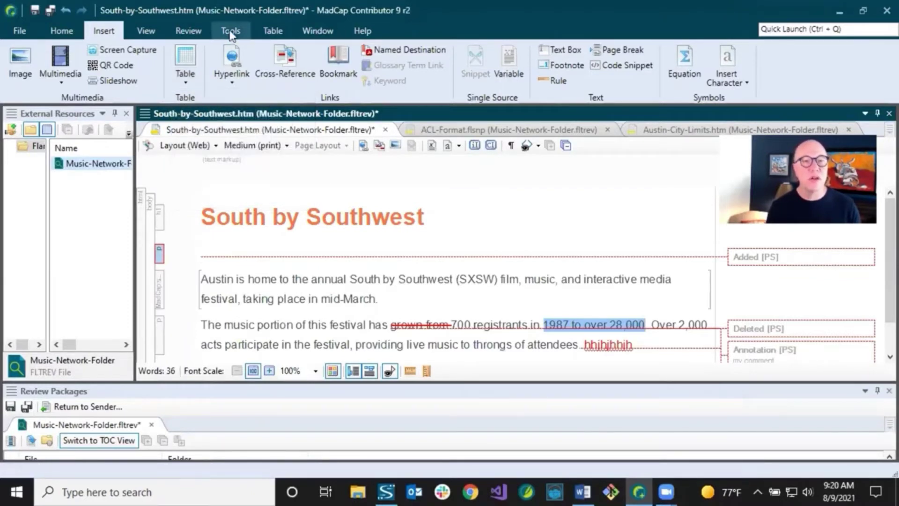
pyautogui.click(190, 52)
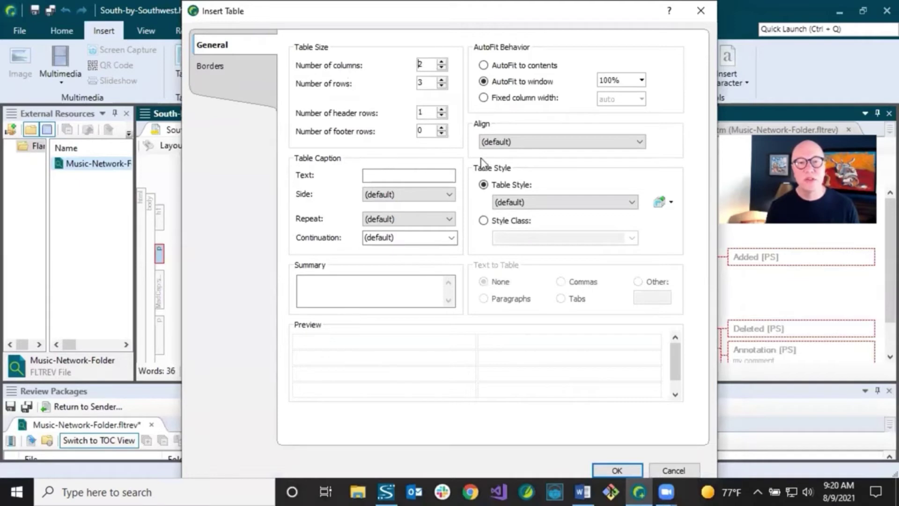
pyautogui.click(520, 204)
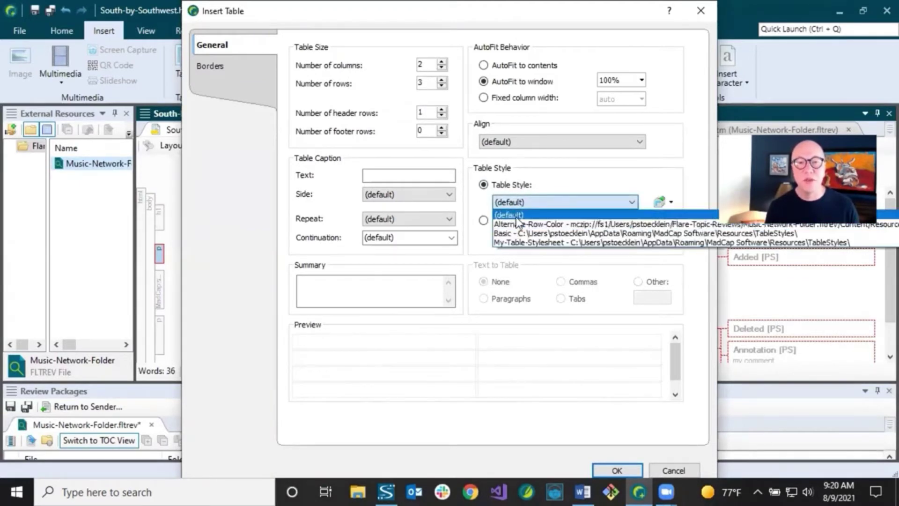
pyautogui.click(534, 26)
pyautogui.click(674, 471)
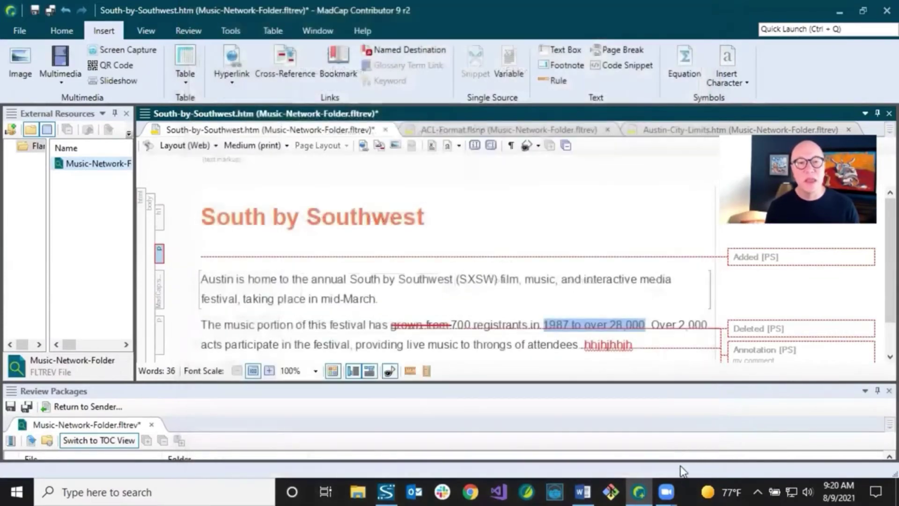
pyautogui.click(270, 29)
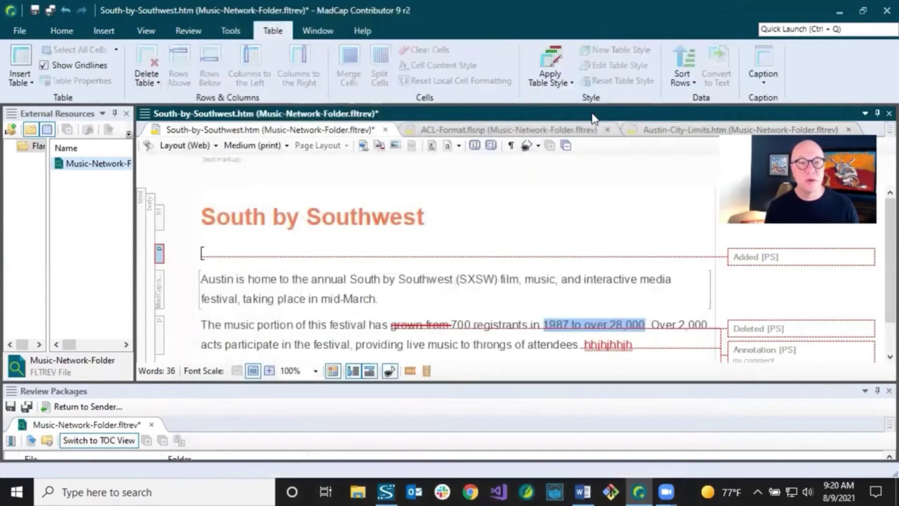
pyautogui.click(104, 30)
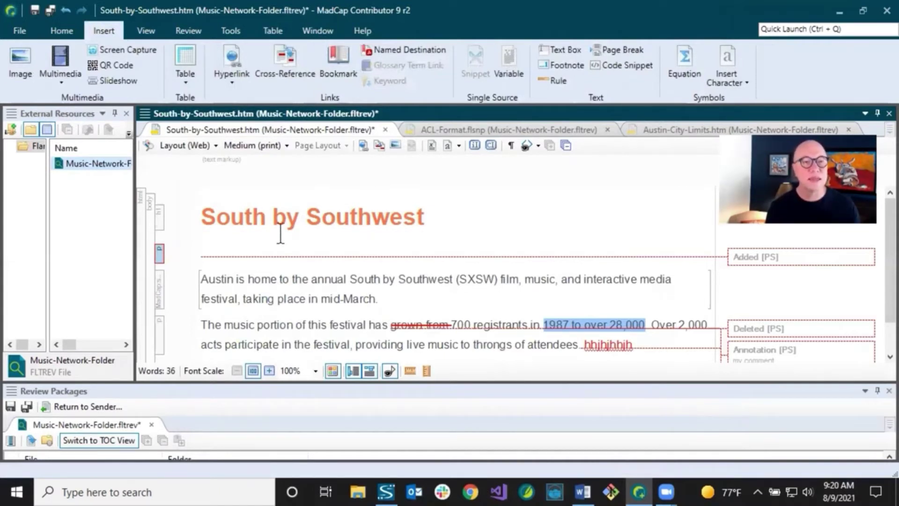
# - Insert a numbered list below the South by Southwest heading with the items "gfdfgdfgdfg", "gdfgdf" and "tdggfdgf"
pyautogui.click(68, 31)
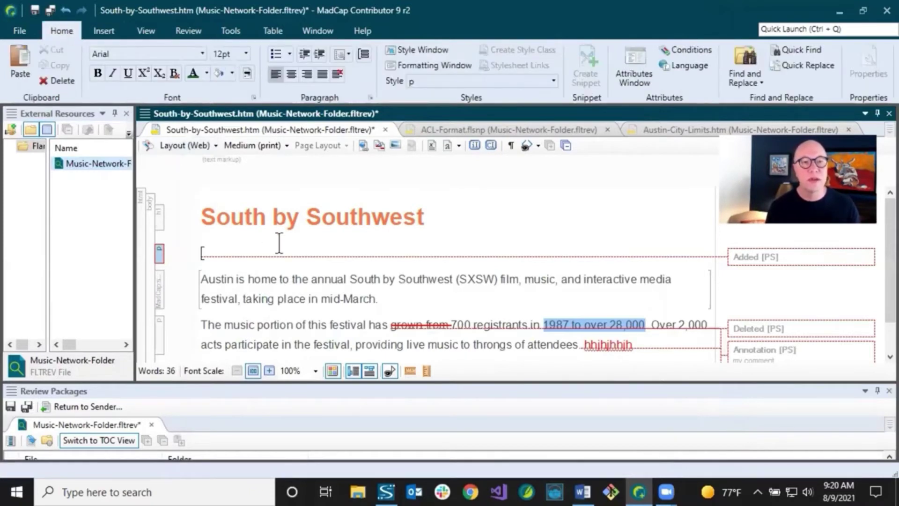
pyautogui.click(289, 55)
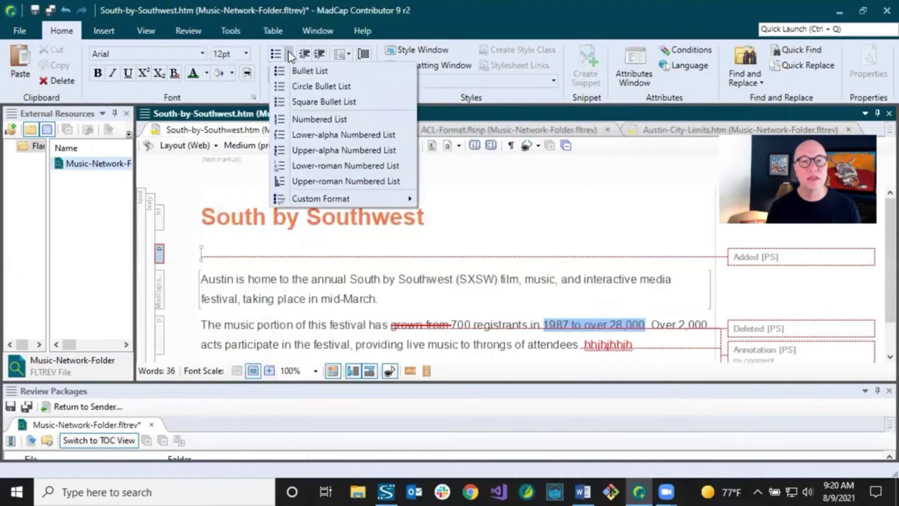
pyautogui.click(281, 119)
pyautogui.write('gfdfgdfgdfg')
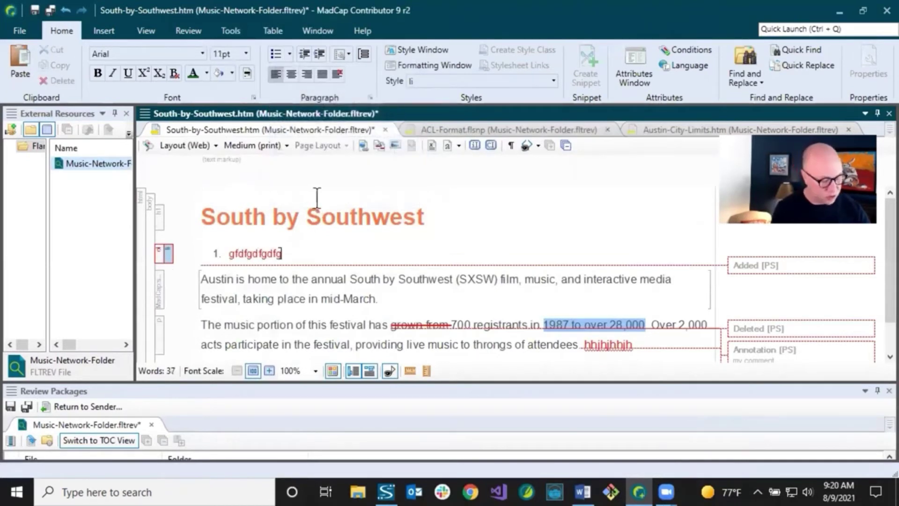
pyautogui.press('Return')
pyautogui.write('gdfgdf')
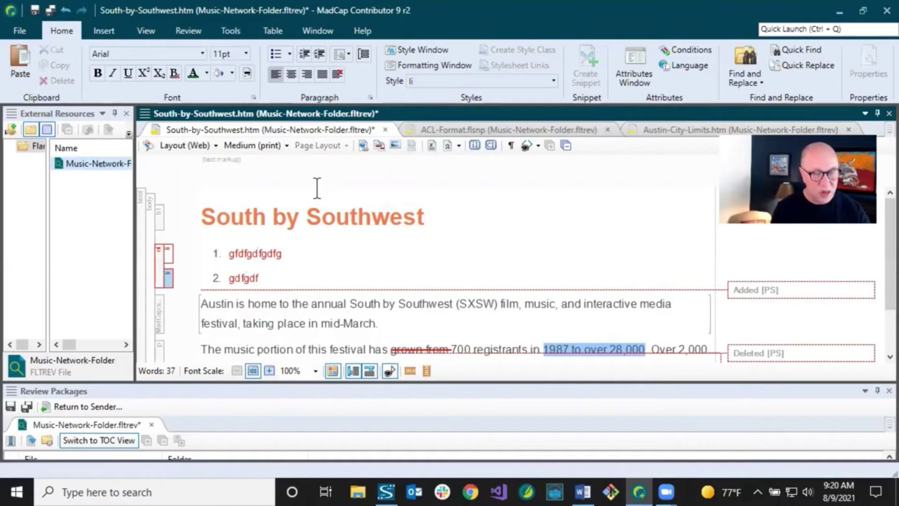
pyautogui.press('Return')
pyautogui.write('tdggfdgf')
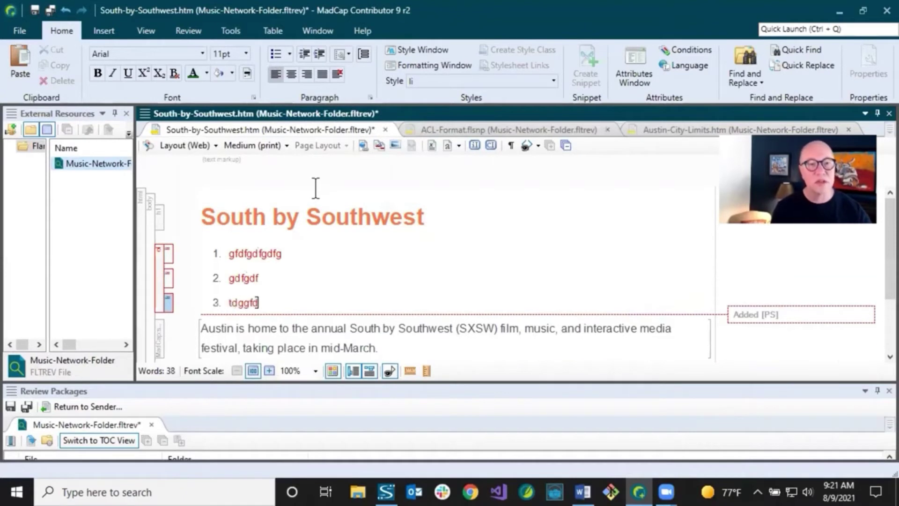
# - Indent the third list item into a nested list and change that nested list's type to Bullet List
pyautogui.click(318, 55)
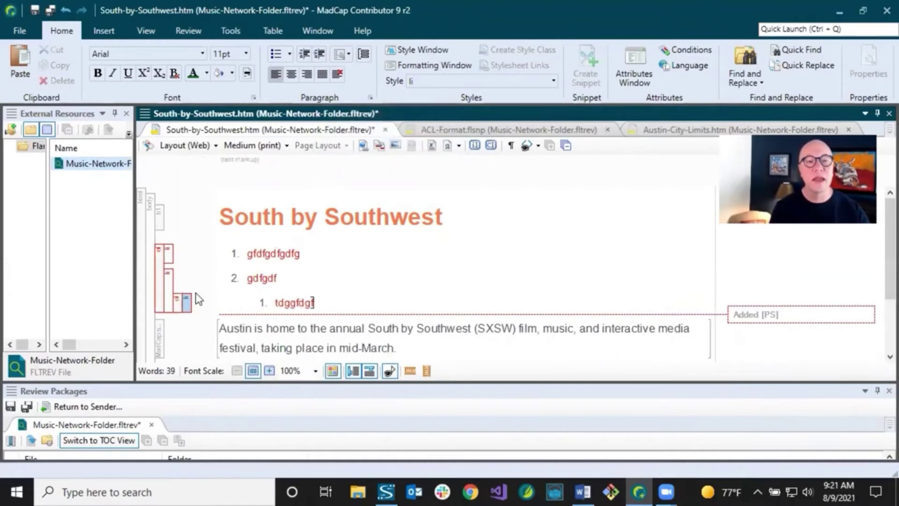
pyautogui.rightClick(179, 299)
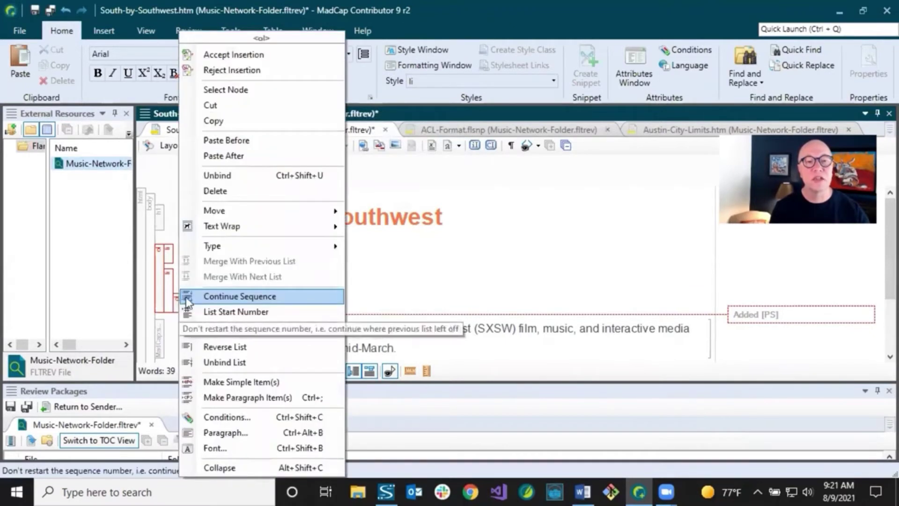
pyautogui.moveTo(218, 249)
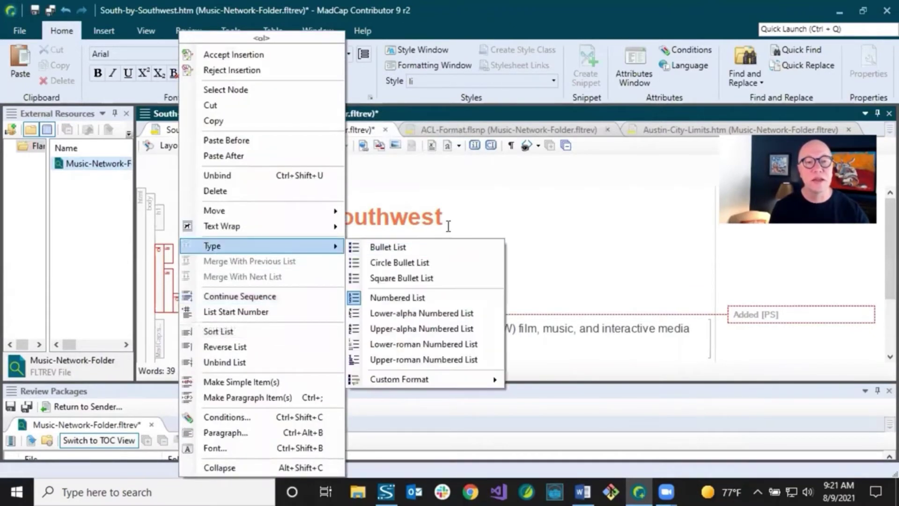
pyautogui.press('Escape')
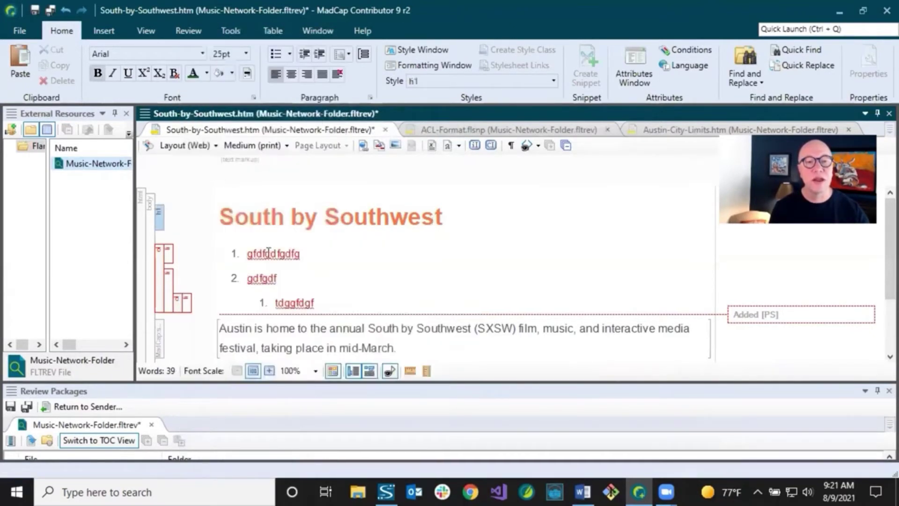
pyautogui.click(179, 303)
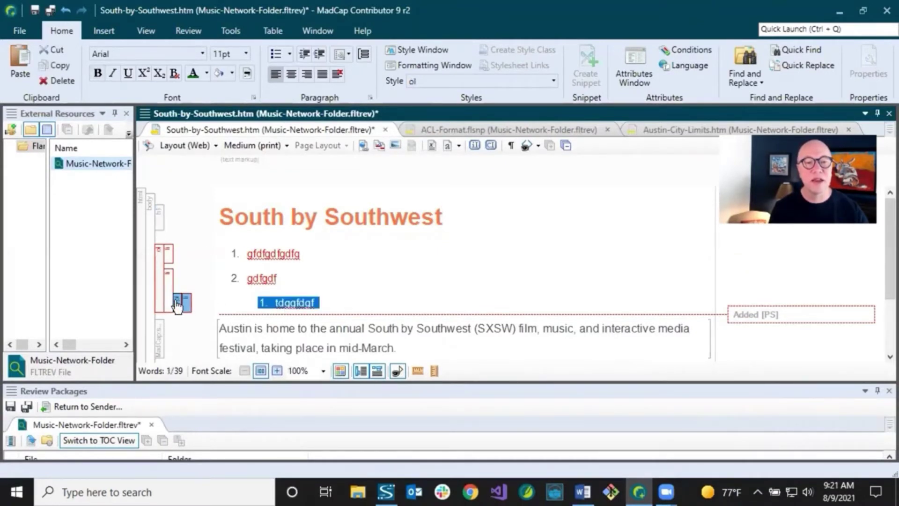
pyautogui.rightClick(177, 303)
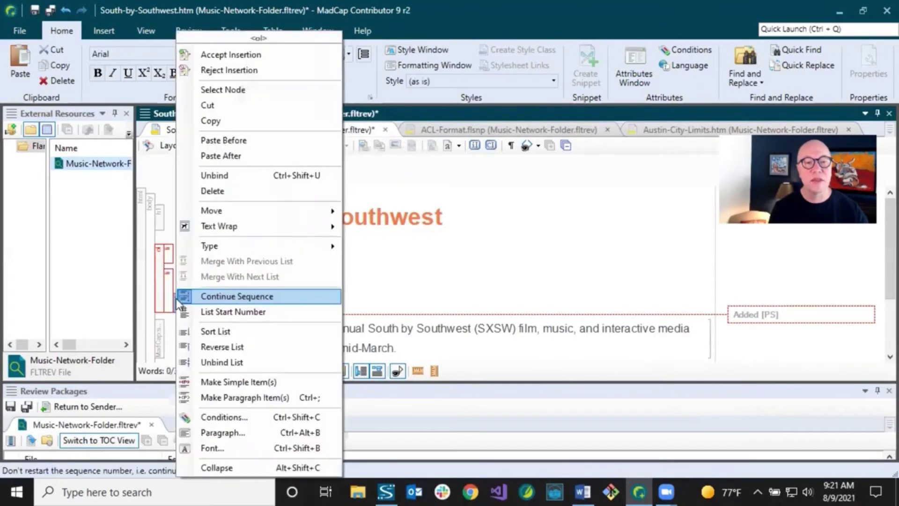
pyautogui.moveTo(246, 247)
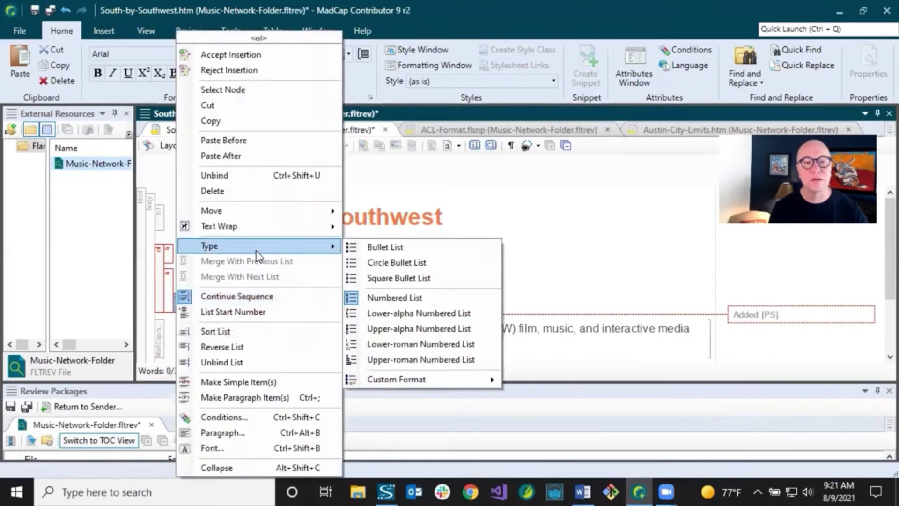
pyautogui.click(370, 252)
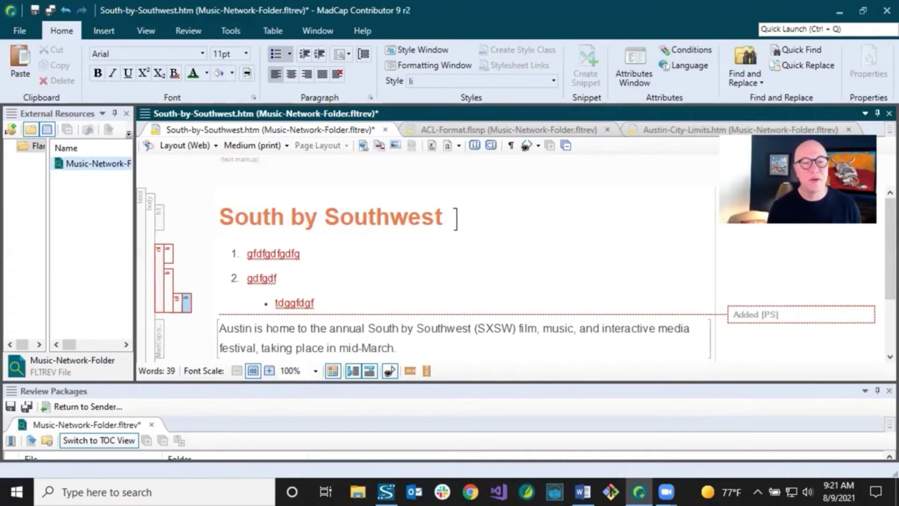
pyautogui.click(103, 30)
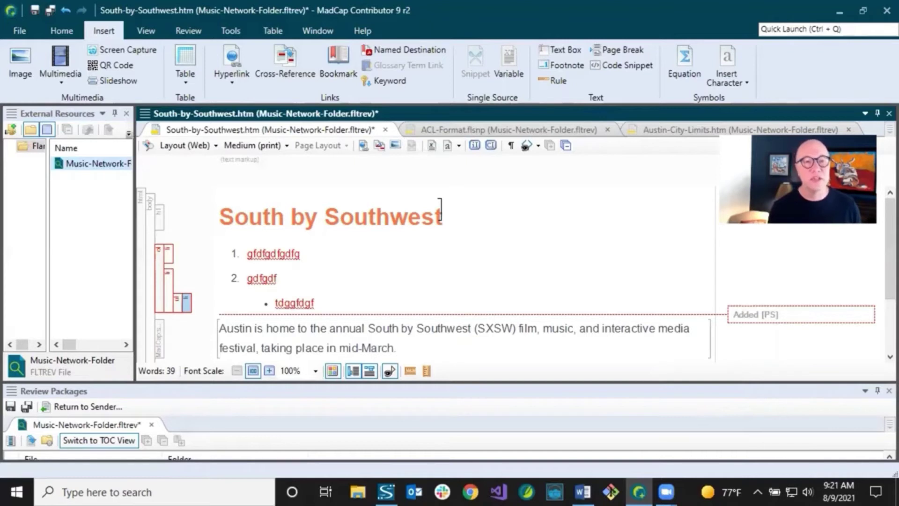
pyautogui.click(454, 216)
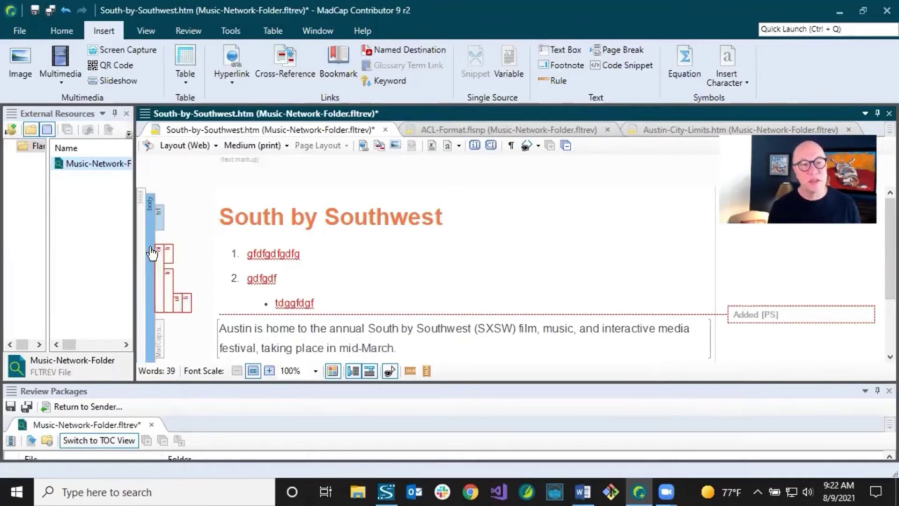
pyautogui.scroll(-3, 324, 258)
pyautogui.scroll(3, 328, 261)
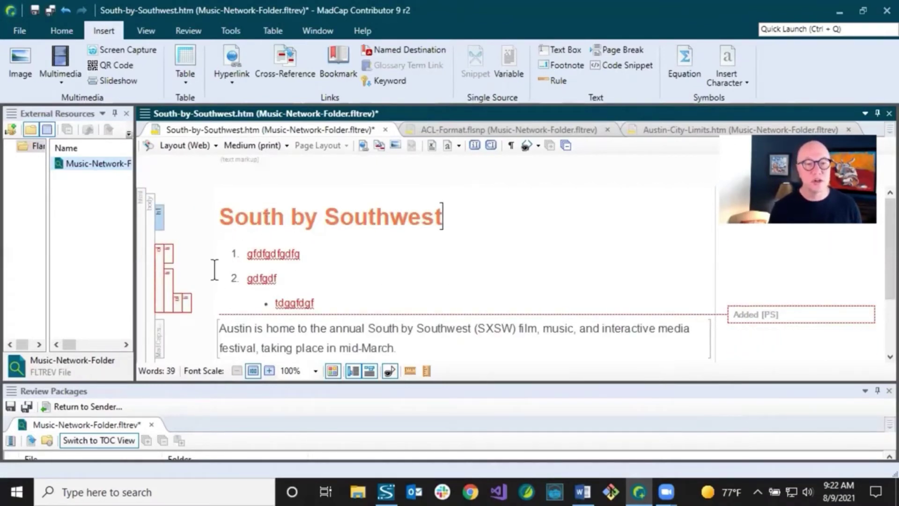
pyautogui.click(292, 218)
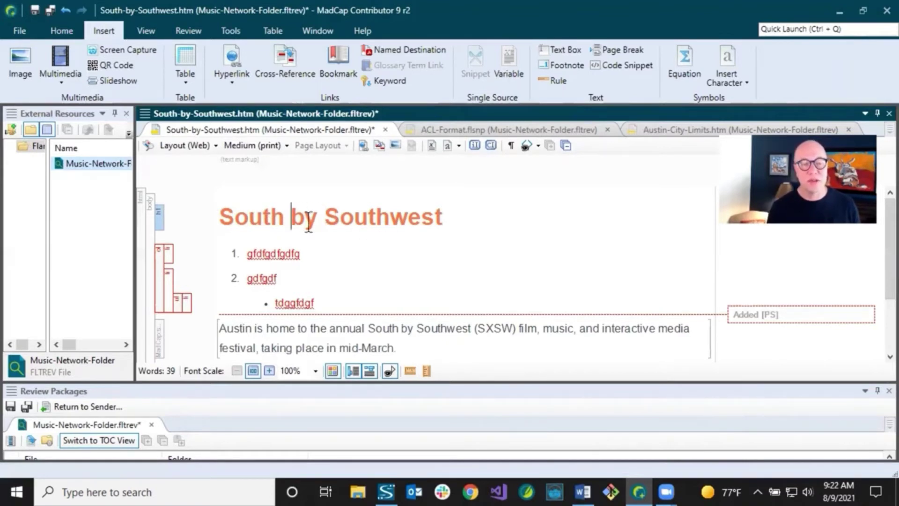
# - Hide the editor's block and span structure bars and show both again
pyautogui.click(361, 371)
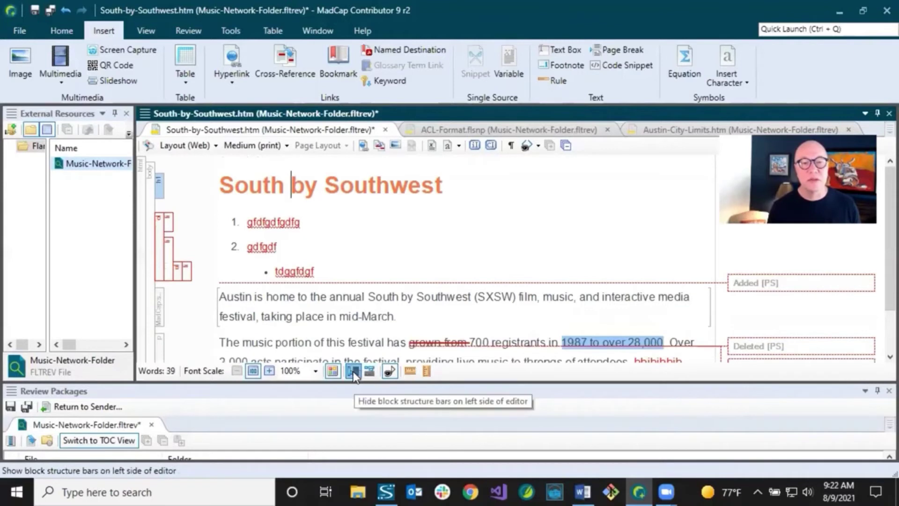
pyautogui.click(364, 372)
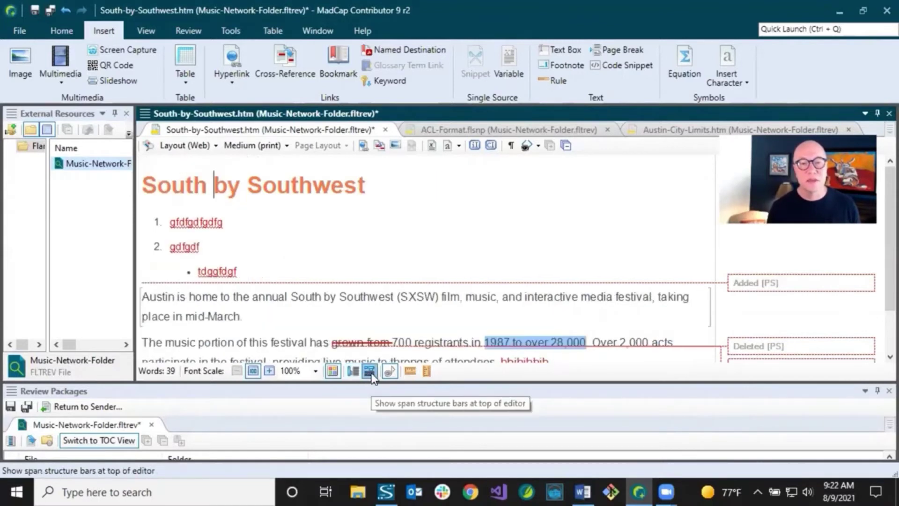
pyautogui.click(353, 371)
pyautogui.click(369, 371)
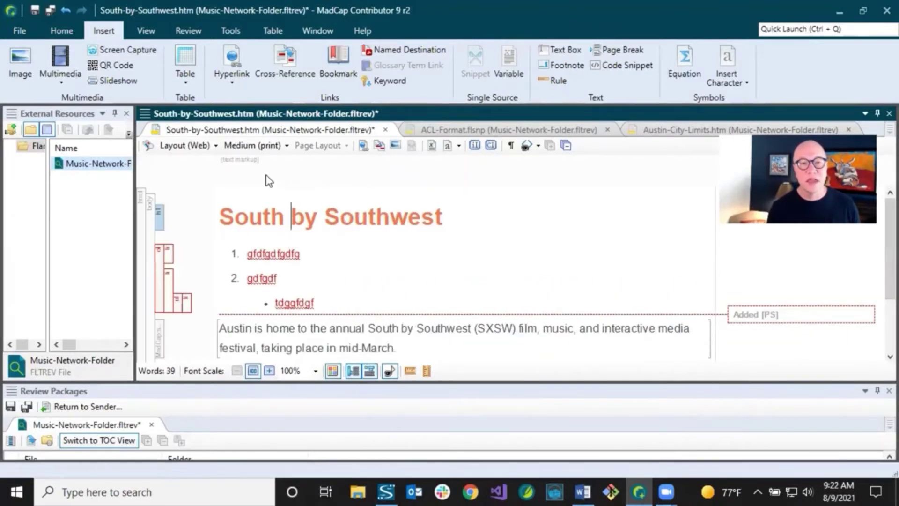
# - Turn off both the span structure bars and the block structure bars around the topic
pyautogui.click(370, 372)
pyautogui.click(353, 370)
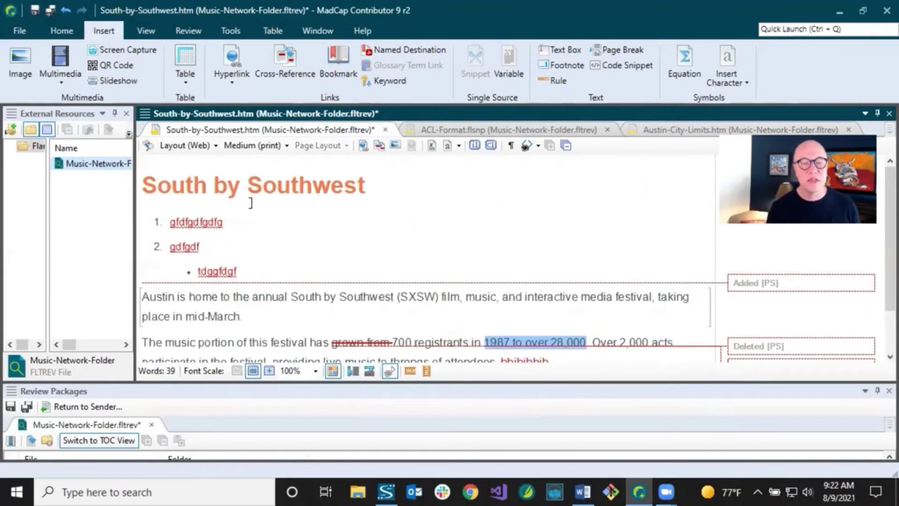
pyautogui.click(297, 192)
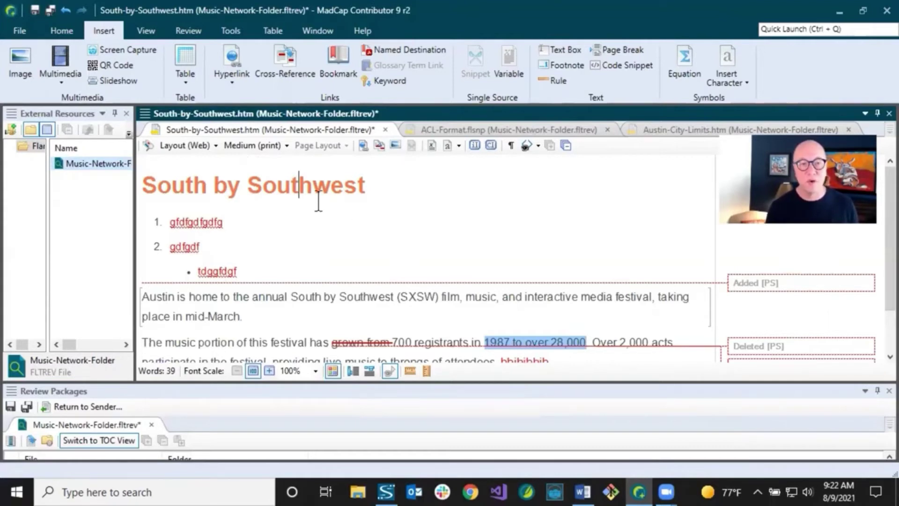
# - Add a new paragraph reading "New Heading" directly above the paragraph that starts with "The music portion of this festival"
pyautogui.scroll(-1, 316, 206)
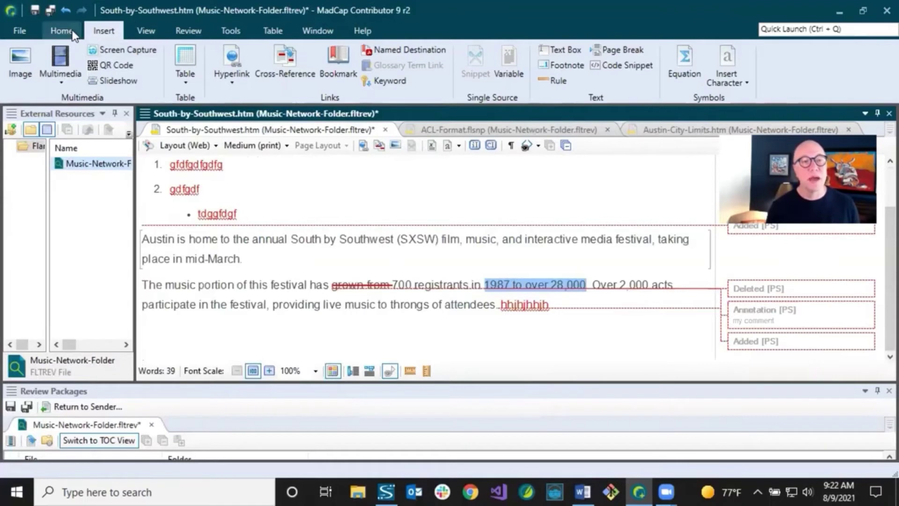
pyautogui.click(148, 286)
pyautogui.press('Return')
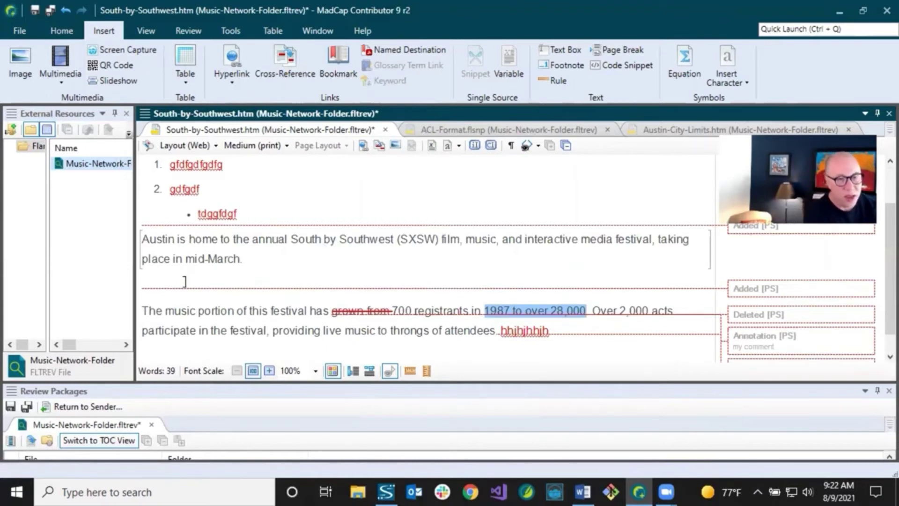
pyautogui.write('New HEa')
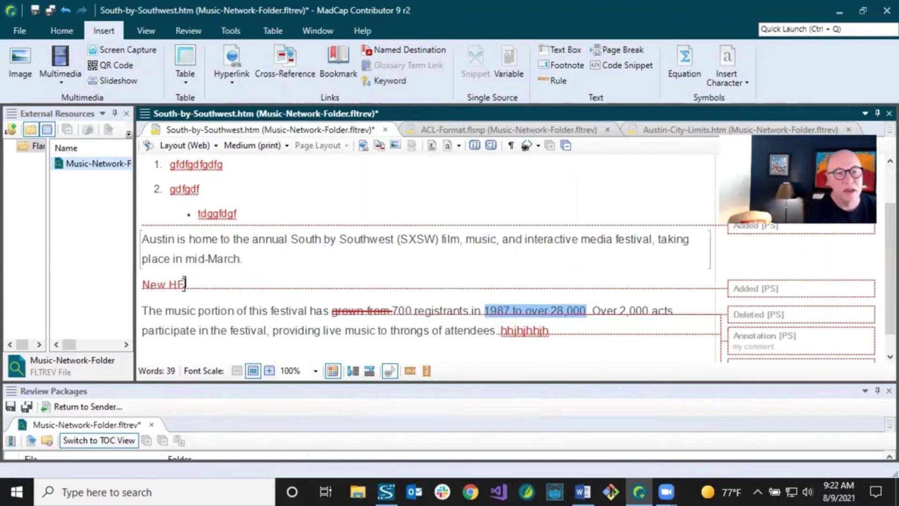
pyautogui.press('BackSpace')
pyautogui.press('BackSpace')
pyautogui.write('eading')
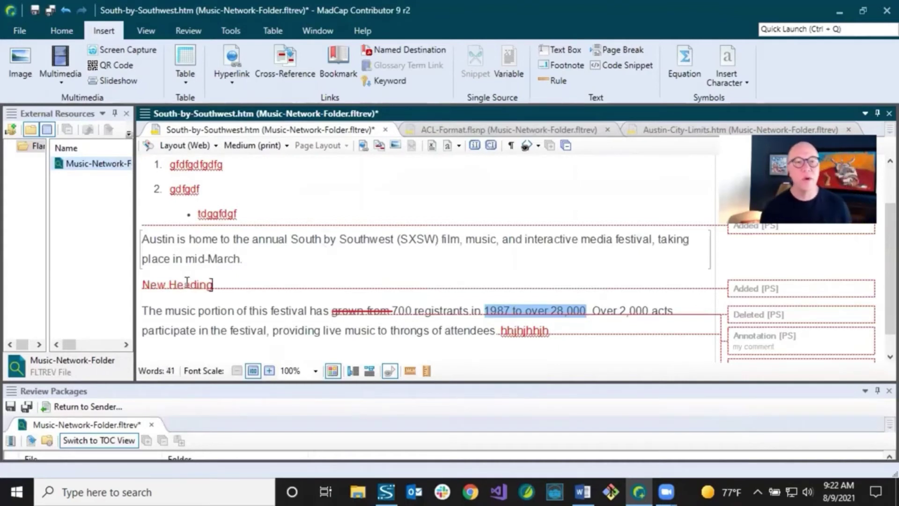
# - Show the Styles window and apply the h2 style to the "New Heading" paragraph
pyautogui.click(63, 31)
pyautogui.click(554, 81)
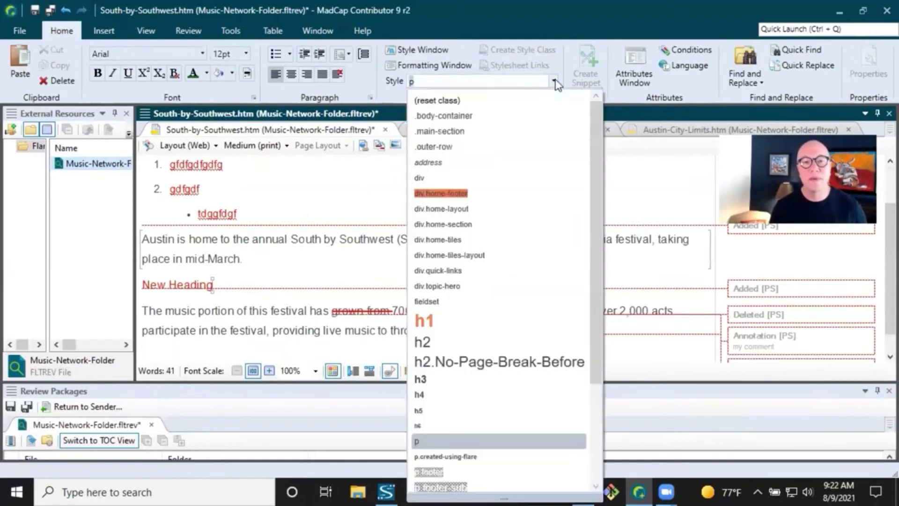
pyautogui.click(554, 82)
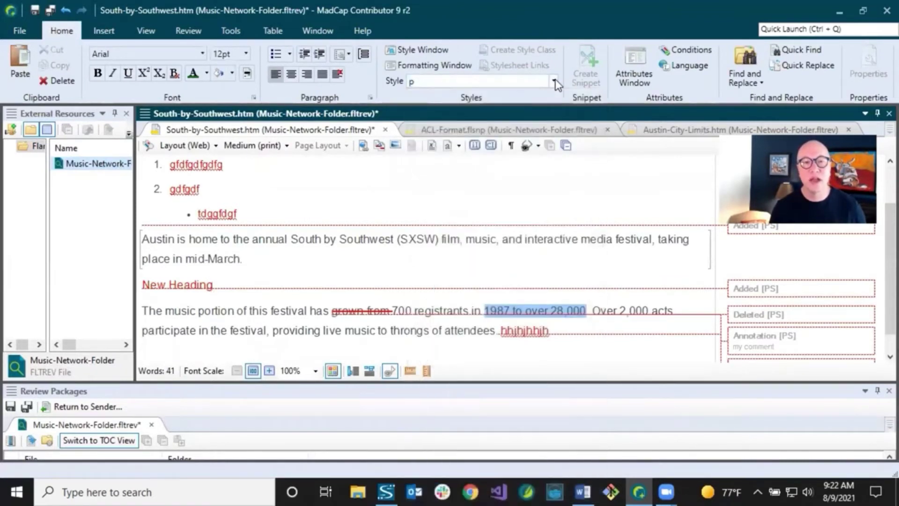
pyautogui.click(420, 50)
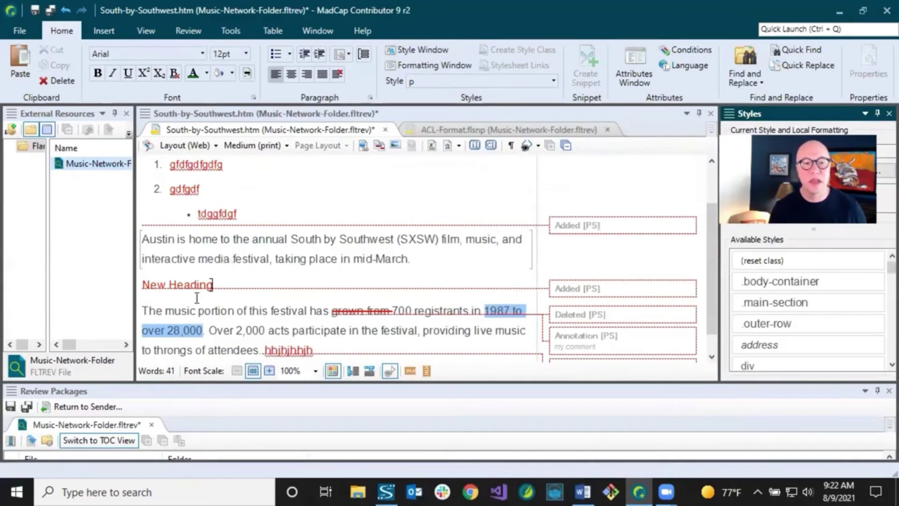
pyautogui.click(183, 284)
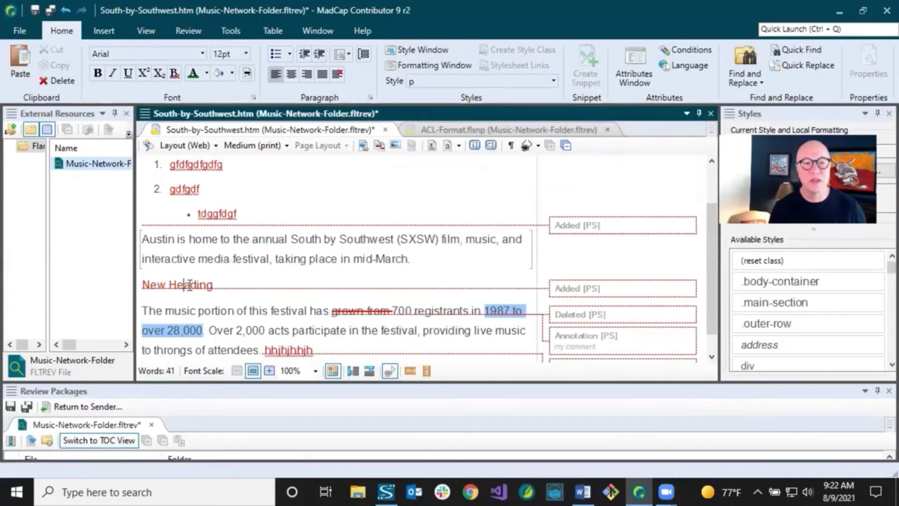
pyautogui.click(553, 82)
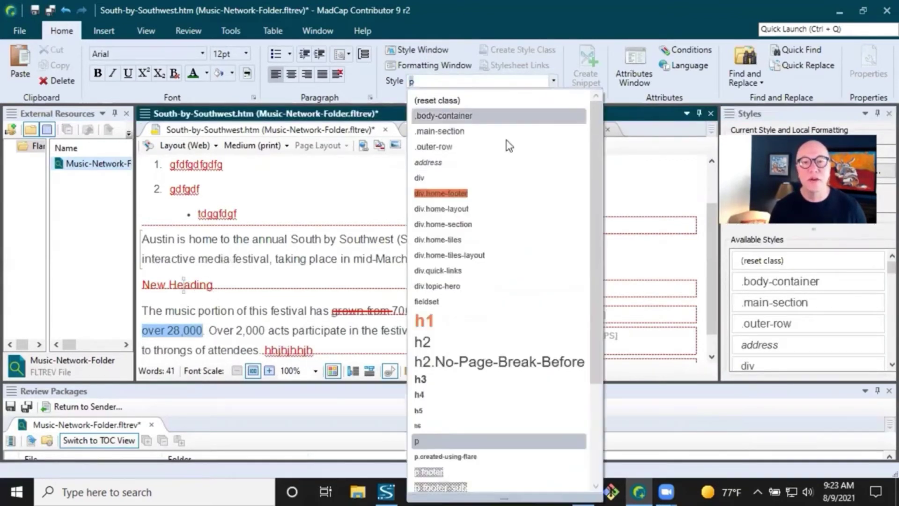
pyautogui.click(424, 341)
pyautogui.click(288, 307)
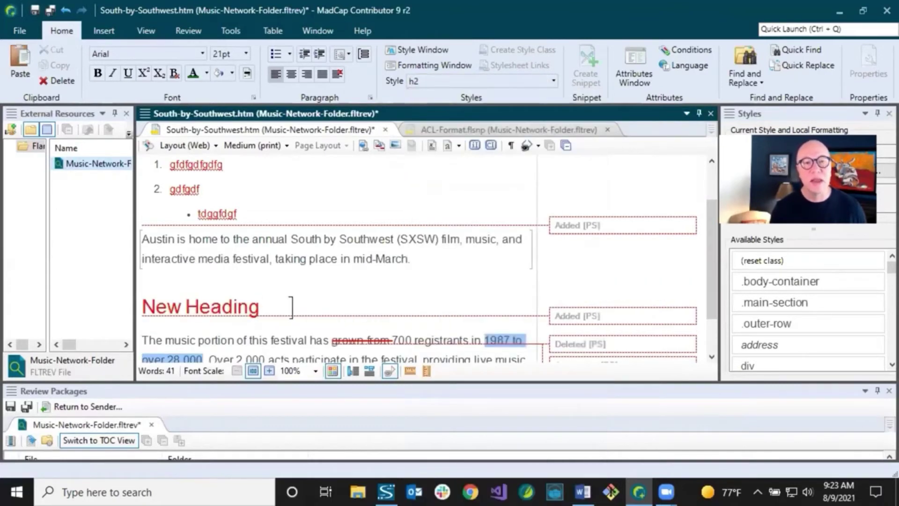
pyautogui.scroll(-1, 305, 307)
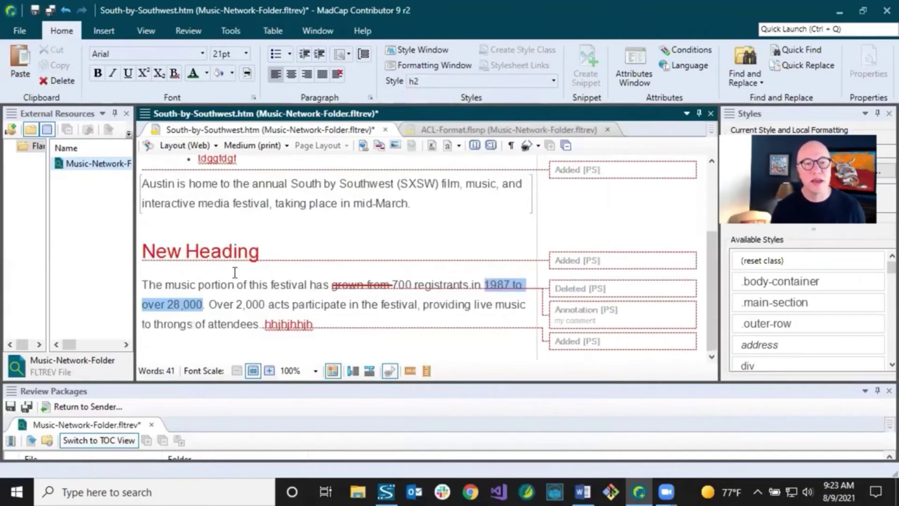
pyautogui.click(219, 251)
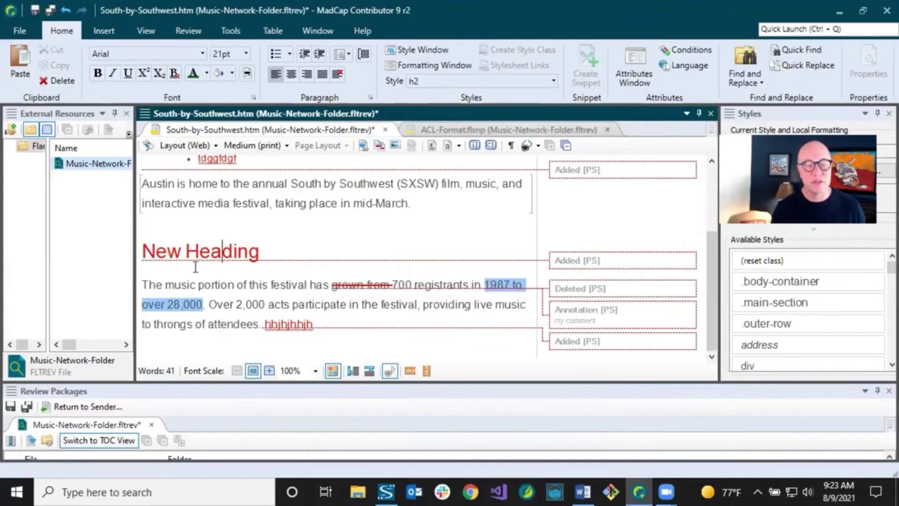
pyautogui.click(187, 251)
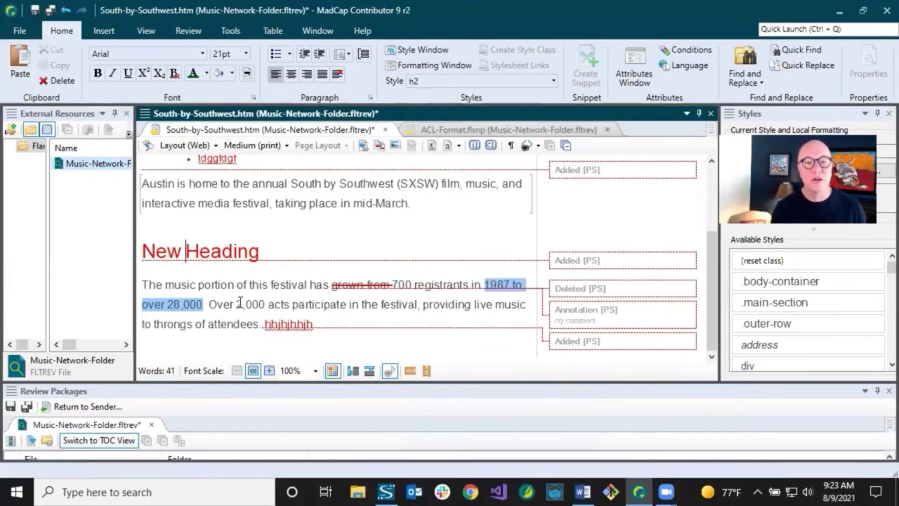
# - Examine the list of styles that can be applied to the text "2,000 acts"
pyautogui.moveTo(238, 305); pyautogui.dragTo(292, 304)
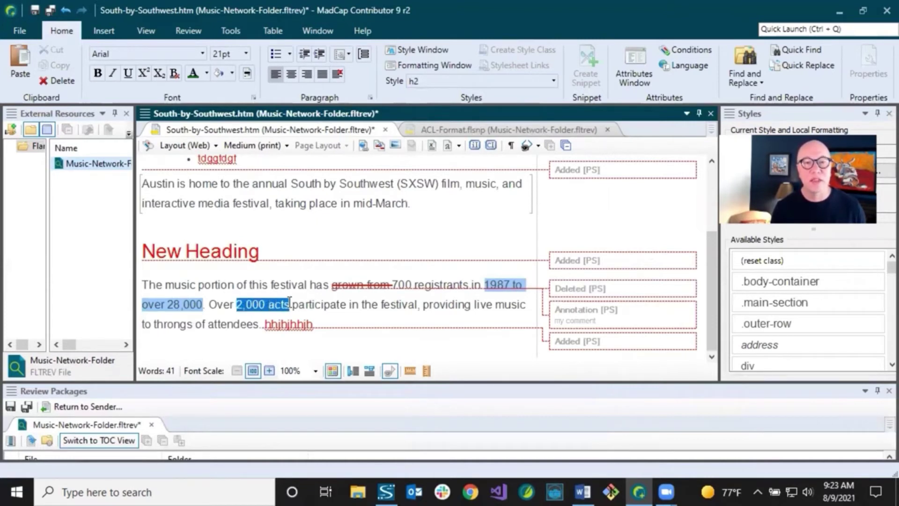
pyautogui.click(555, 81)
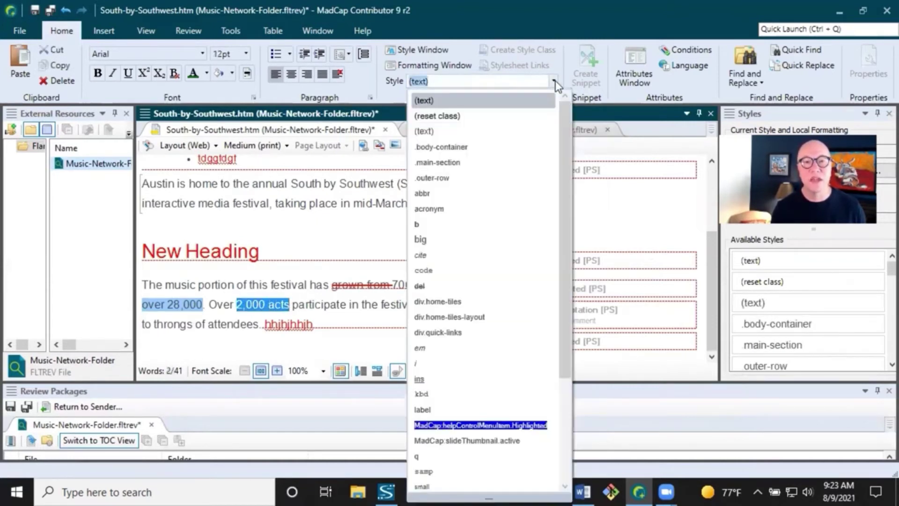
pyautogui.click(307, 290)
pyautogui.click(315, 284)
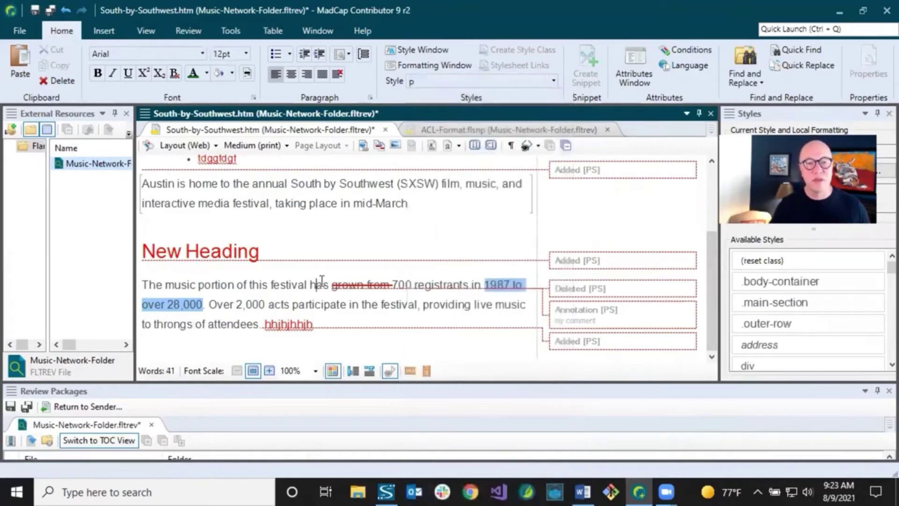
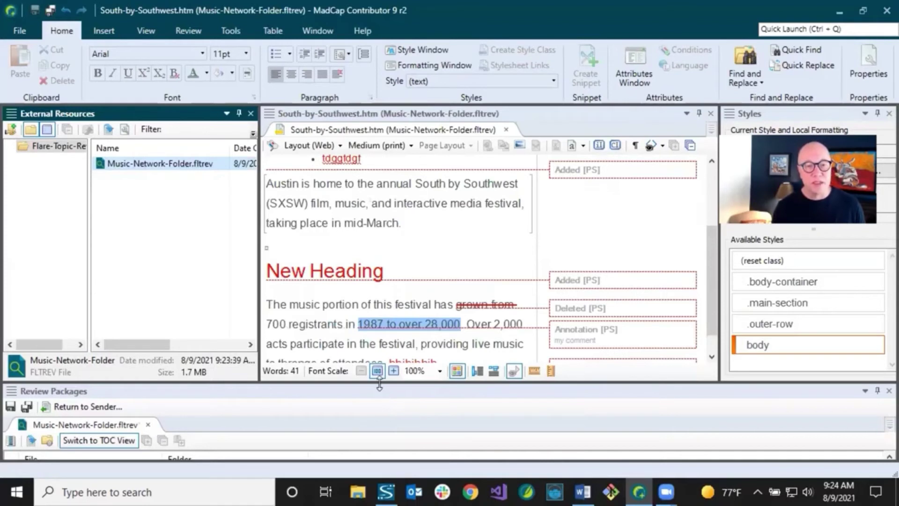
# - Enlarge the Review Packages pane and try to return the Music-Network-Folder.fltrev package to its sender
pyautogui.moveTo(379, 383); pyautogui.dragTo(378, 287)
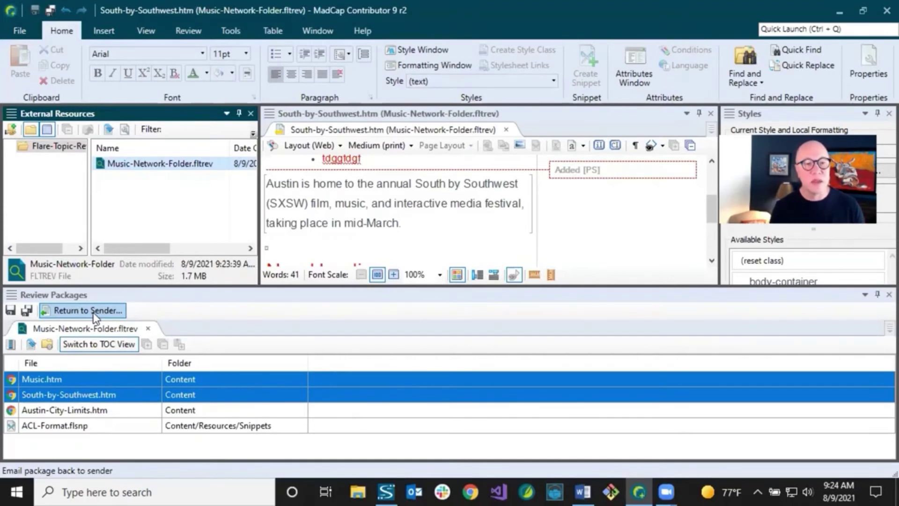
pyautogui.click(95, 315)
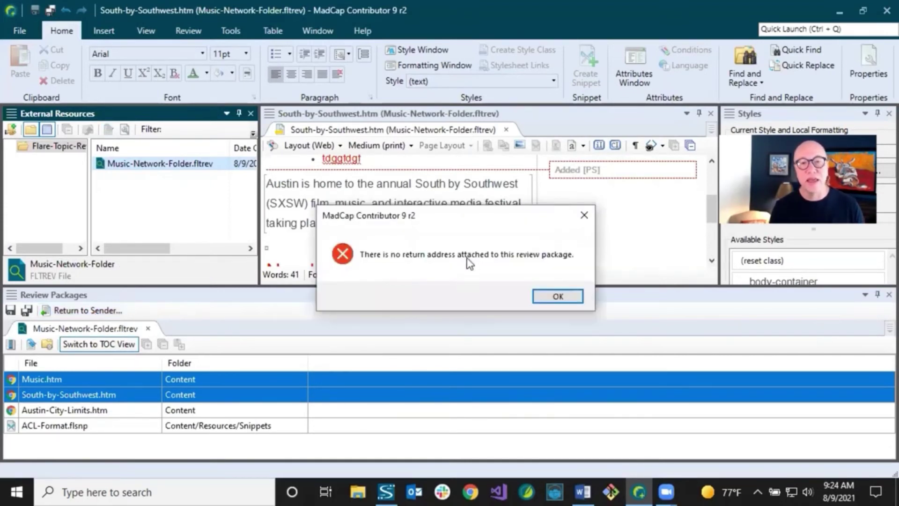
pyautogui.click(554, 299)
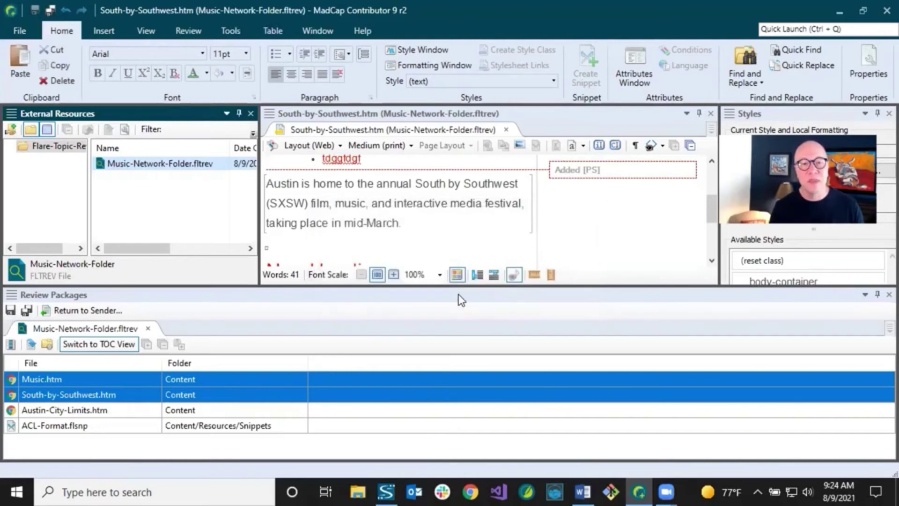
pyautogui.click(307, 298)
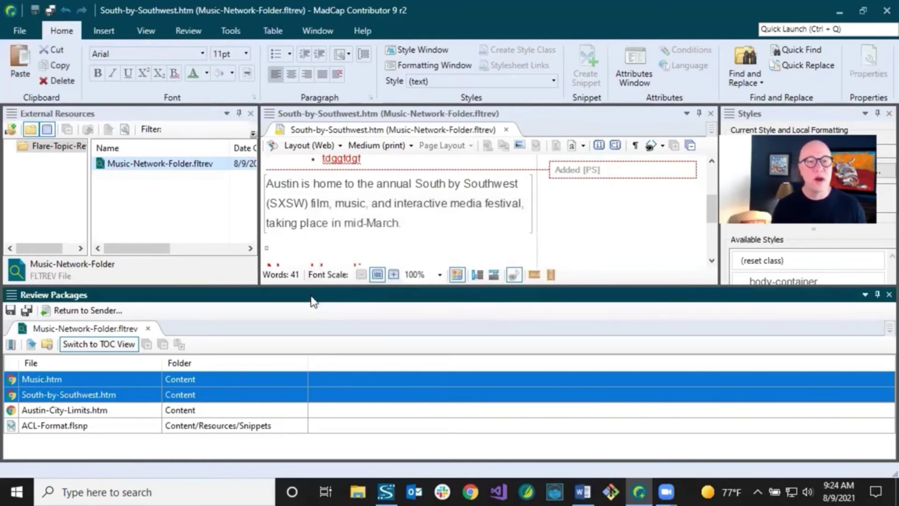
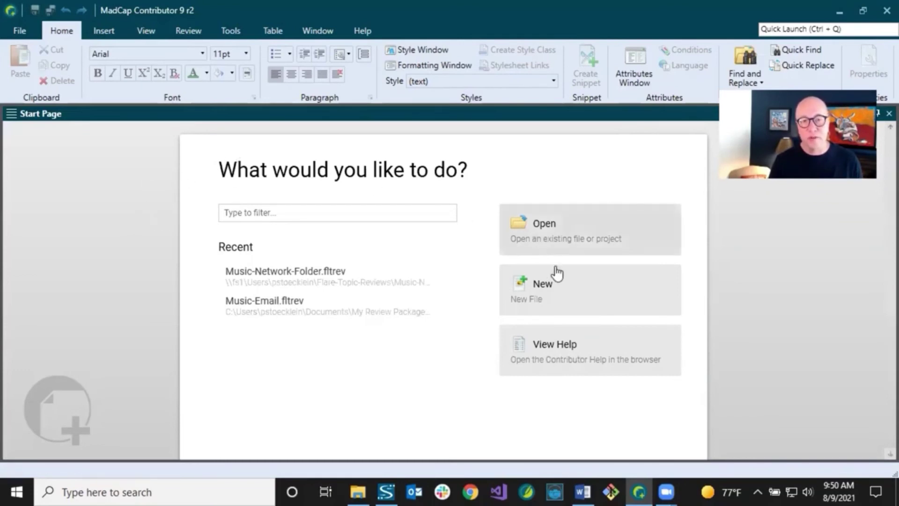
# - Start a new document and examine the factory templates, the file name and the destination folder
pyautogui.click(558, 284)
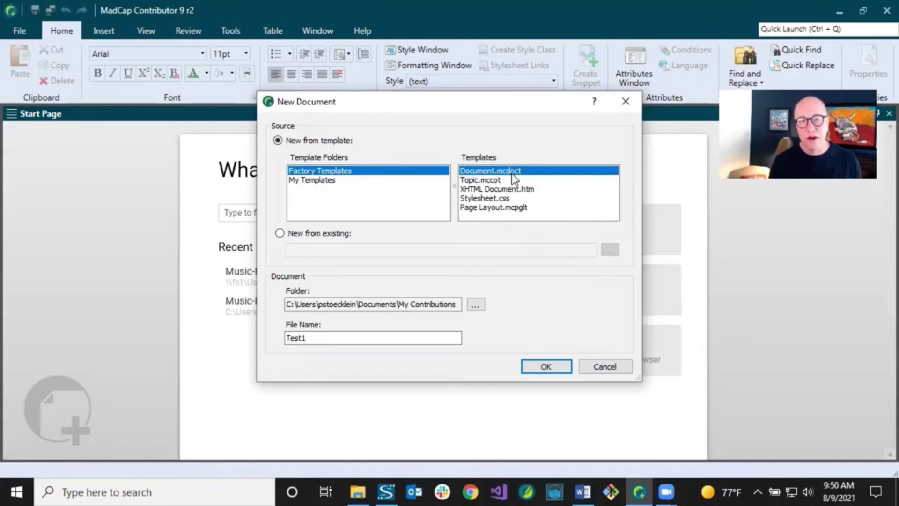
pyautogui.click(502, 188)
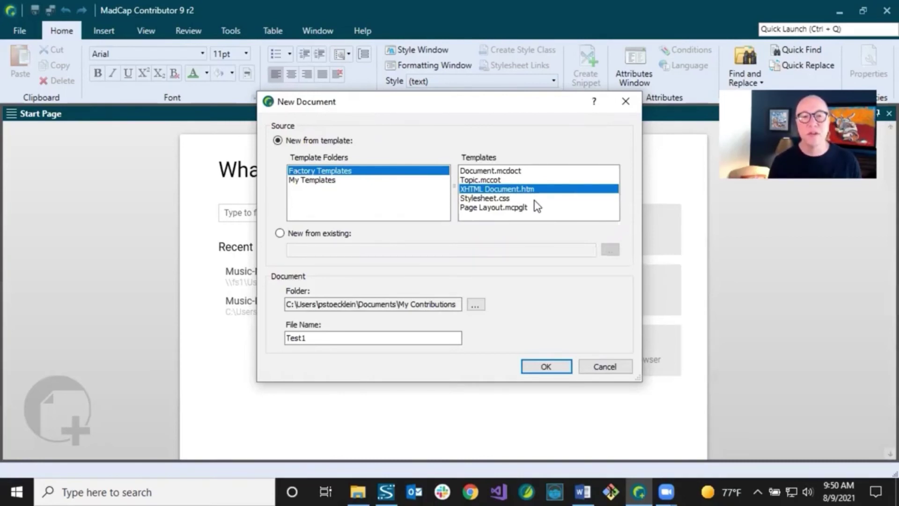
pyautogui.click(488, 199)
pyautogui.click(504, 209)
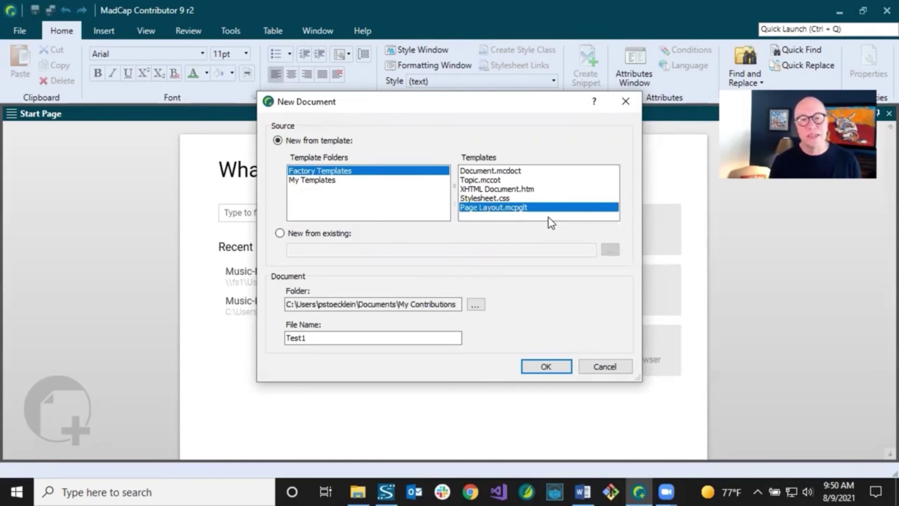
pyautogui.click(498, 197)
pyautogui.click(494, 208)
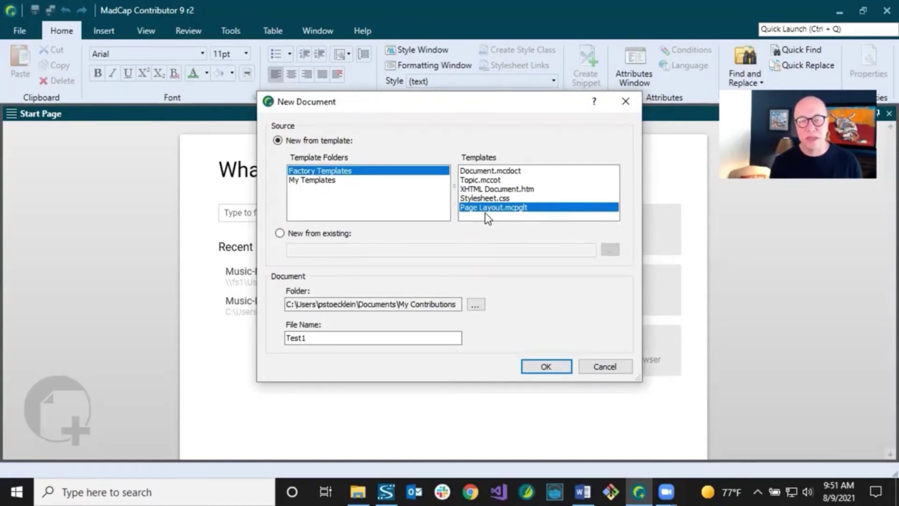
pyautogui.click(483, 181)
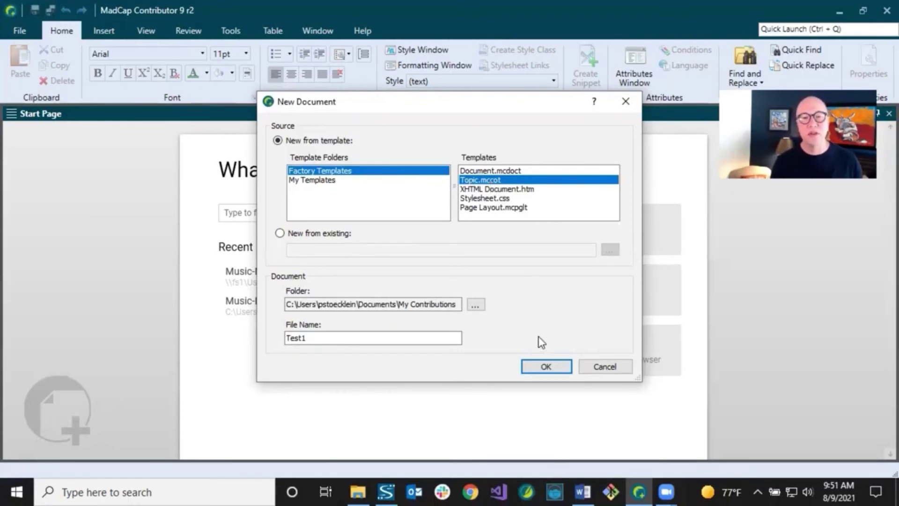
pyautogui.moveTo(328, 337); pyautogui.dragTo(260, 338)
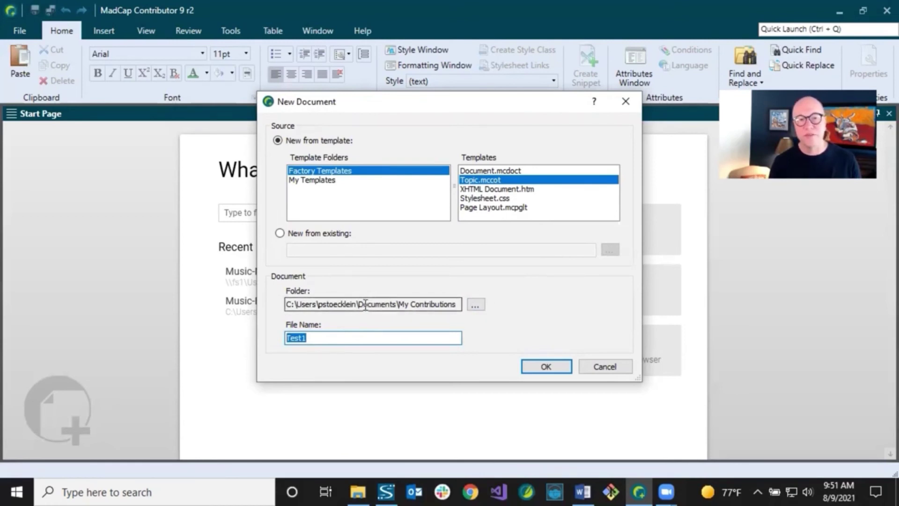
pyautogui.moveTo(358, 304); pyautogui.dragTo(530, 311)
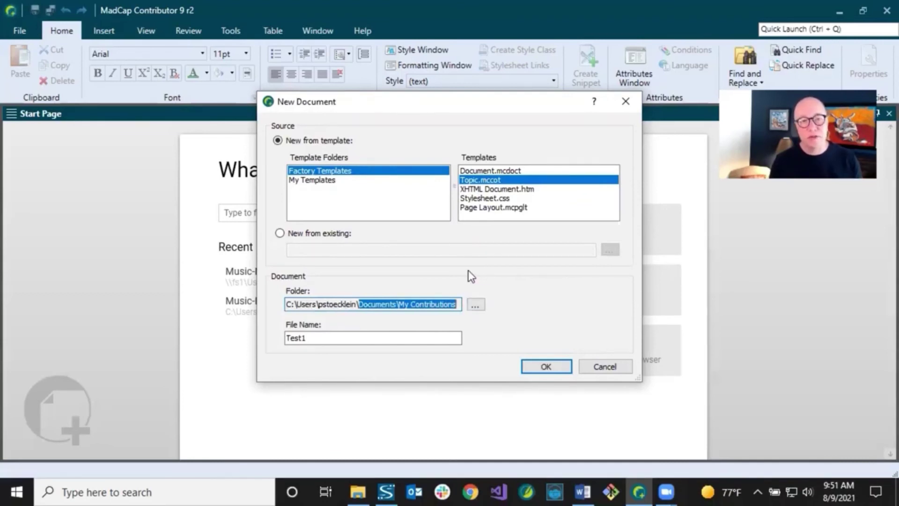
# - Create the Test1 document from Procedure-Topic-Template.mccot in the My Templates folder
pyautogui.click(316, 183)
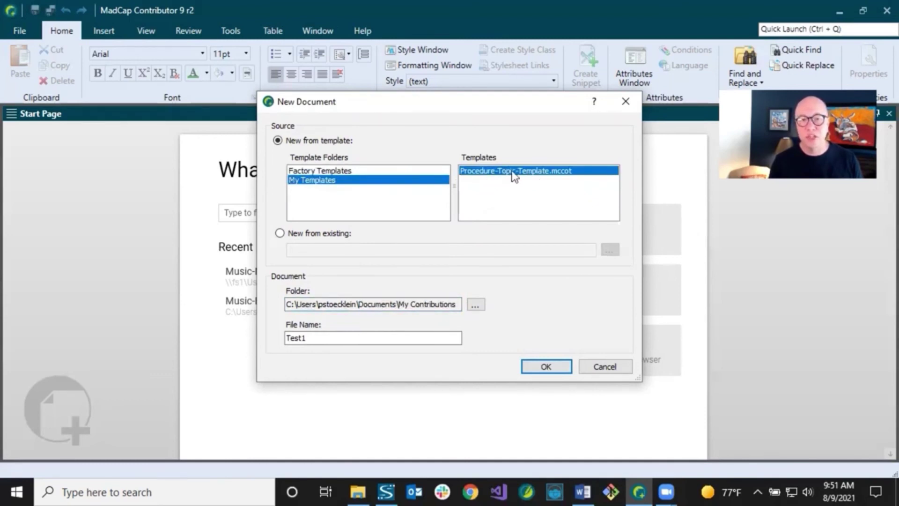
pyautogui.click(544, 368)
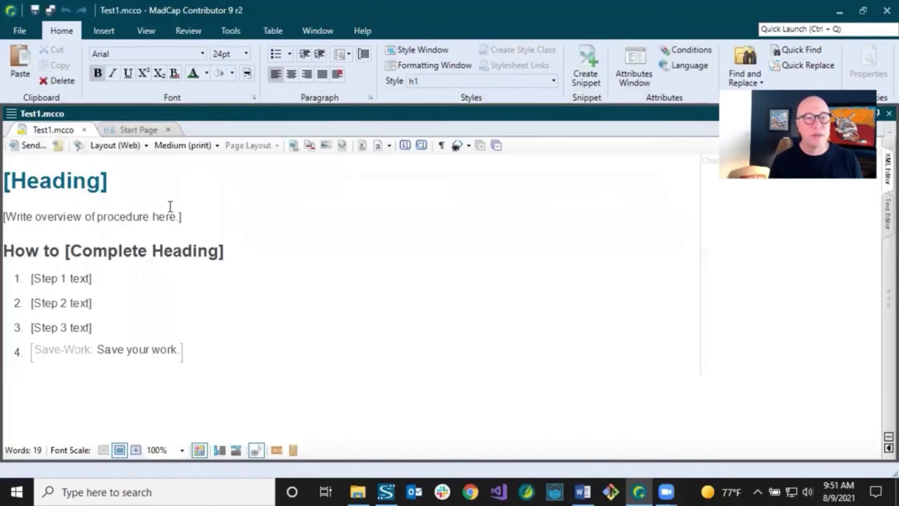
# - Show the block and span structure bars for Test1 and place the cursor at the end of the overview paragraph
pyautogui.click(169, 216)
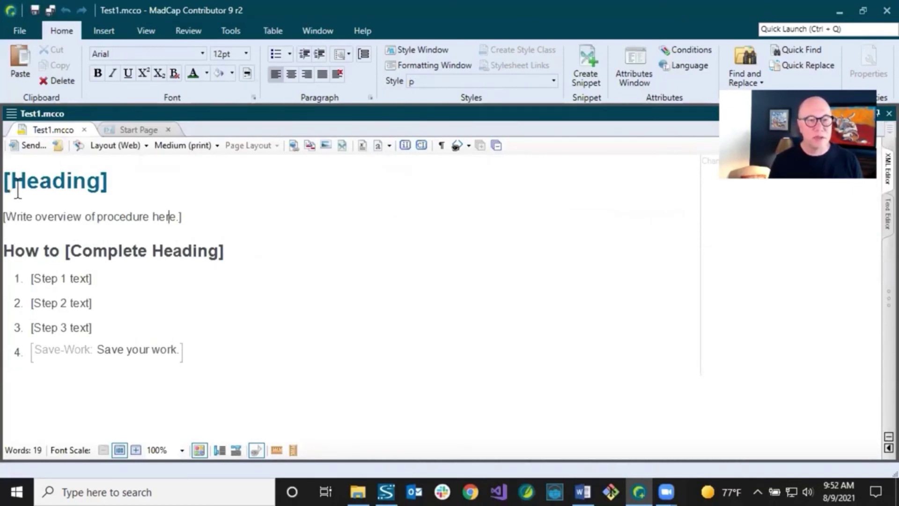
pyautogui.click(219, 449)
pyautogui.click(236, 450)
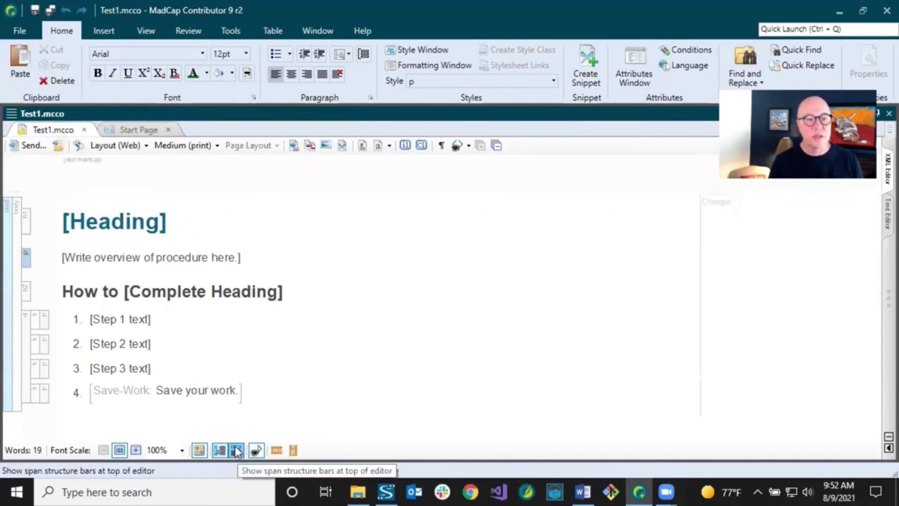
pyautogui.click(82, 218)
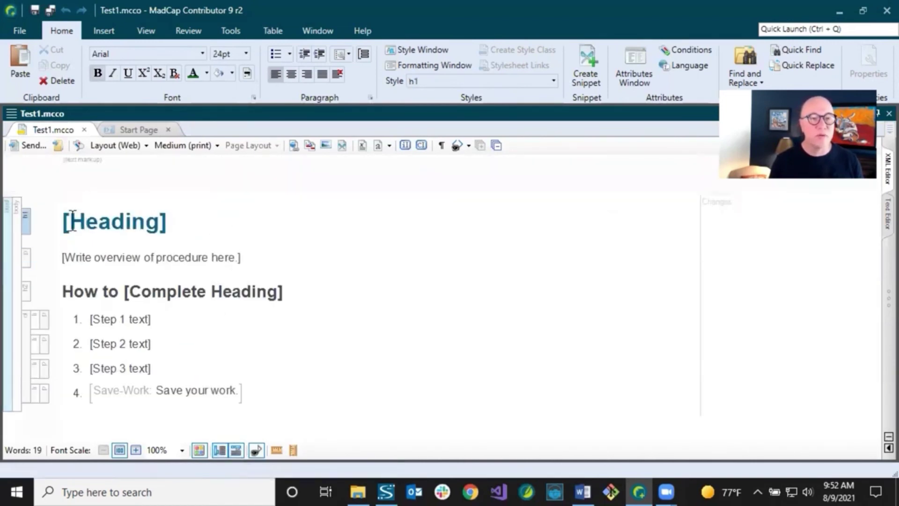
pyautogui.click(189, 227)
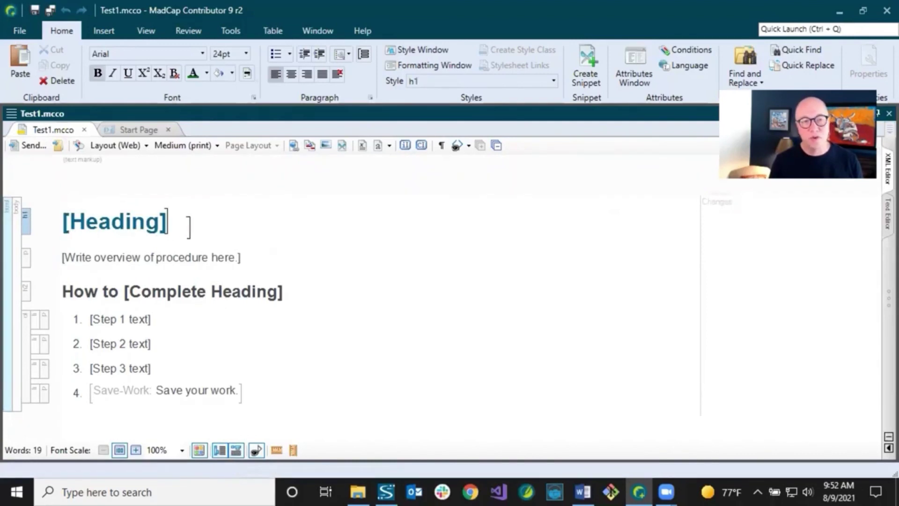
pyautogui.click(256, 258)
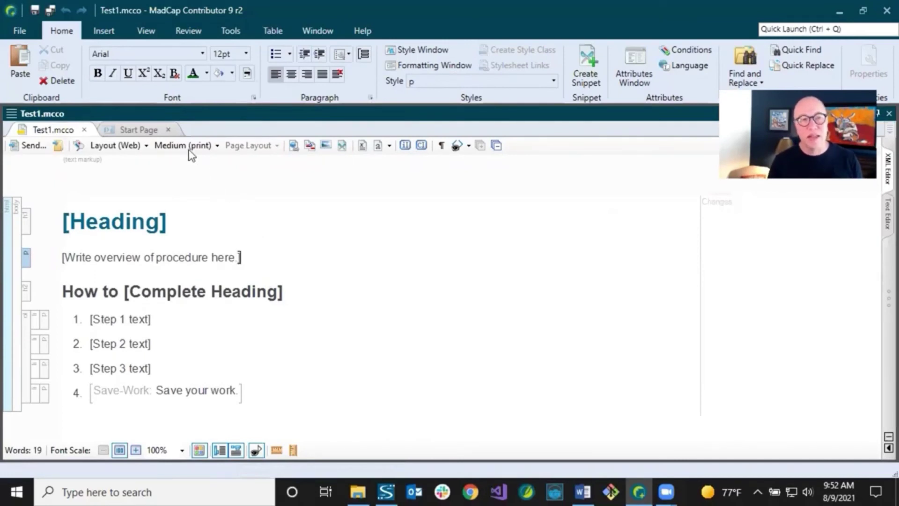
# - Show the SharePoint Explorer and view the contents and available commands of the connected SharePoint server
pyautogui.click(103, 31)
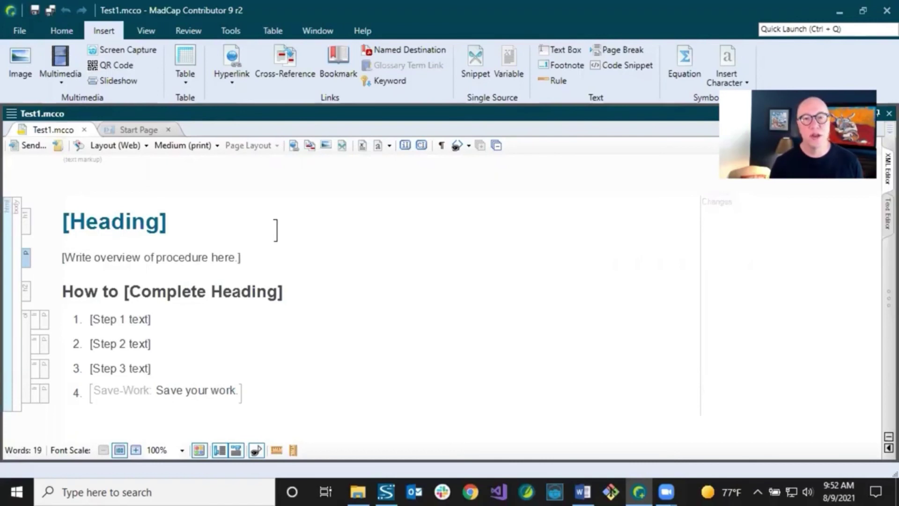
pyautogui.click(146, 32)
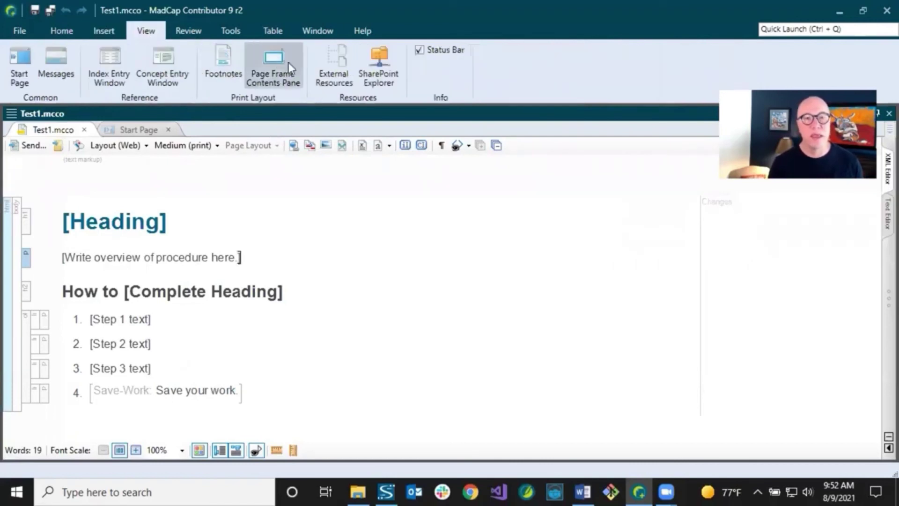
pyautogui.click(376, 74)
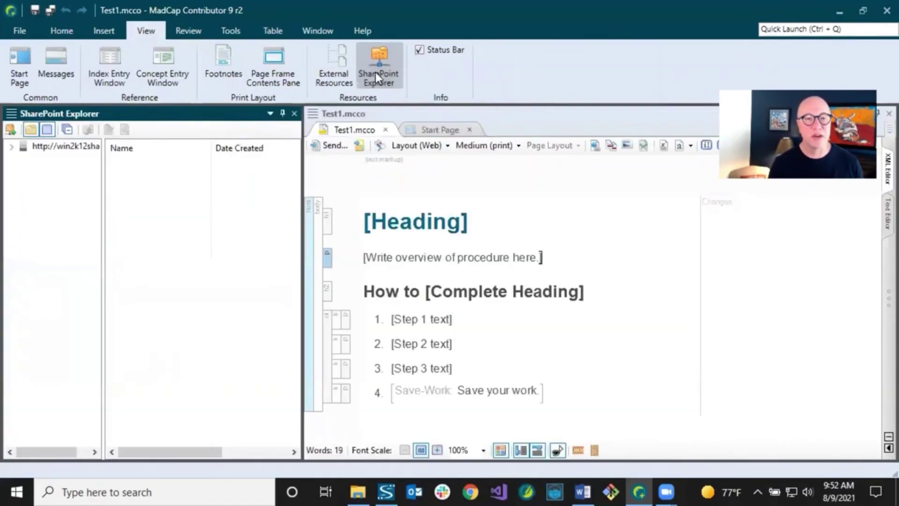
pyautogui.click(24, 148)
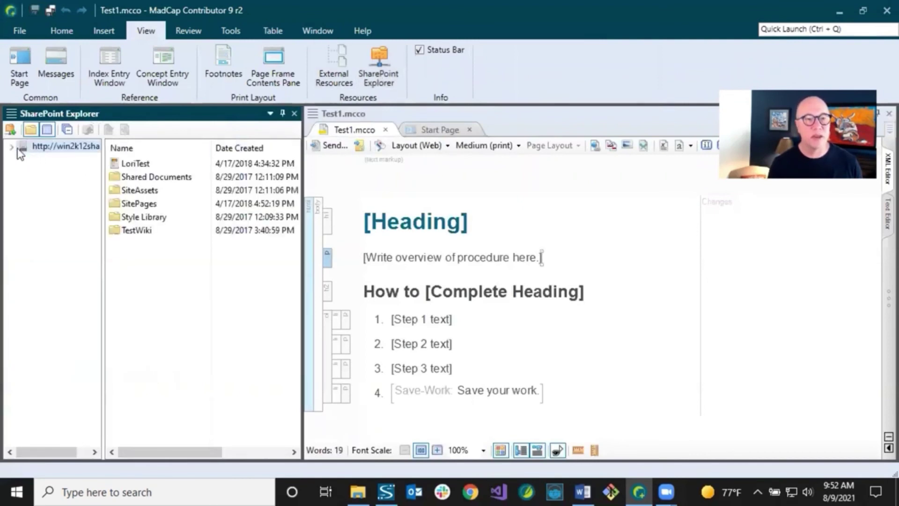
pyautogui.rightClick(52, 149)
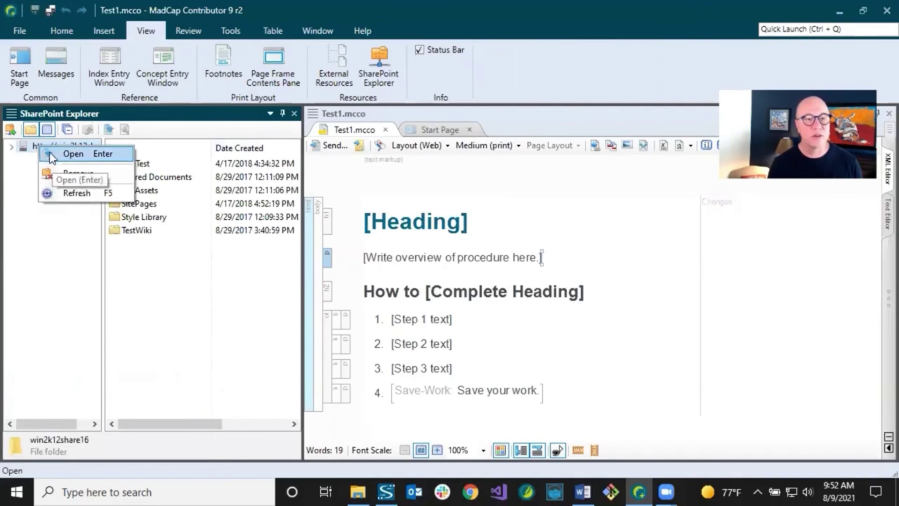
pyautogui.click(29, 151)
pyautogui.rightClick(55, 149)
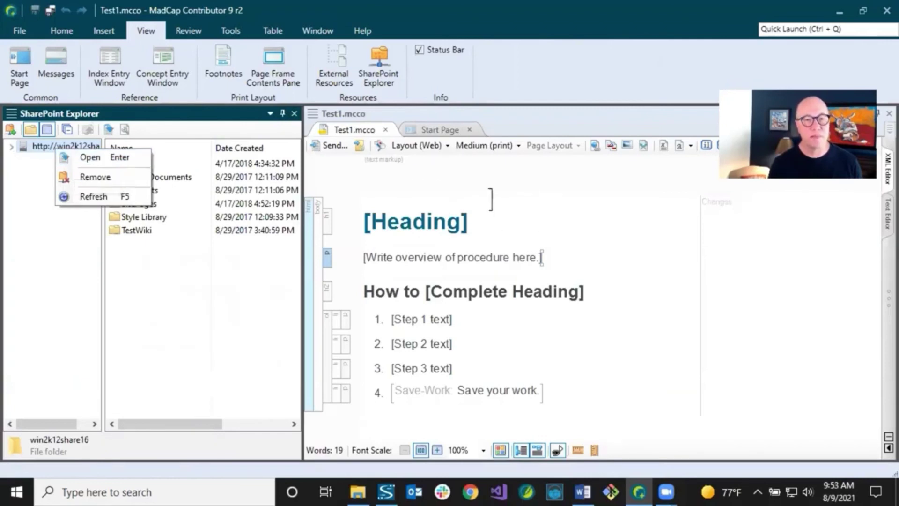
pyautogui.click(164, 307)
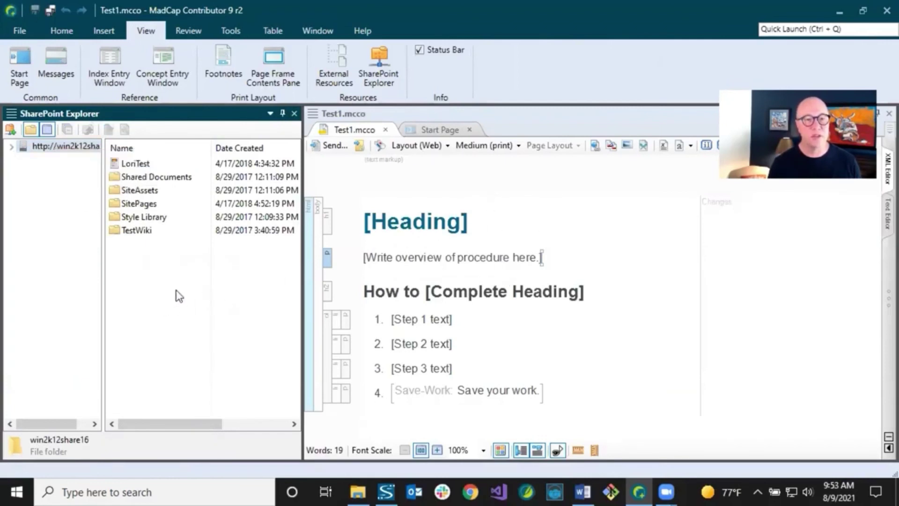
# - Show the External Resources window and check the commands available for the Flare-Topic-Reviews folder
pyautogui.click(332, 72)
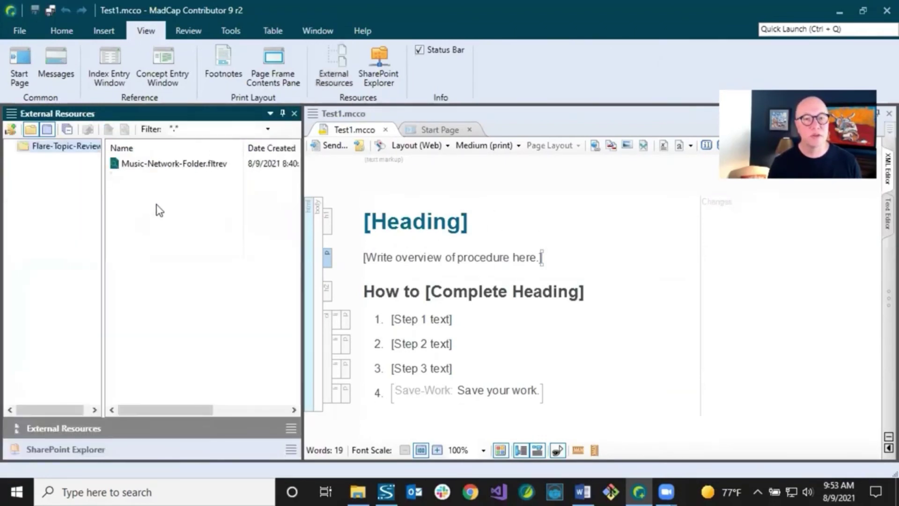
pyautogui.rightClick(57, 147)
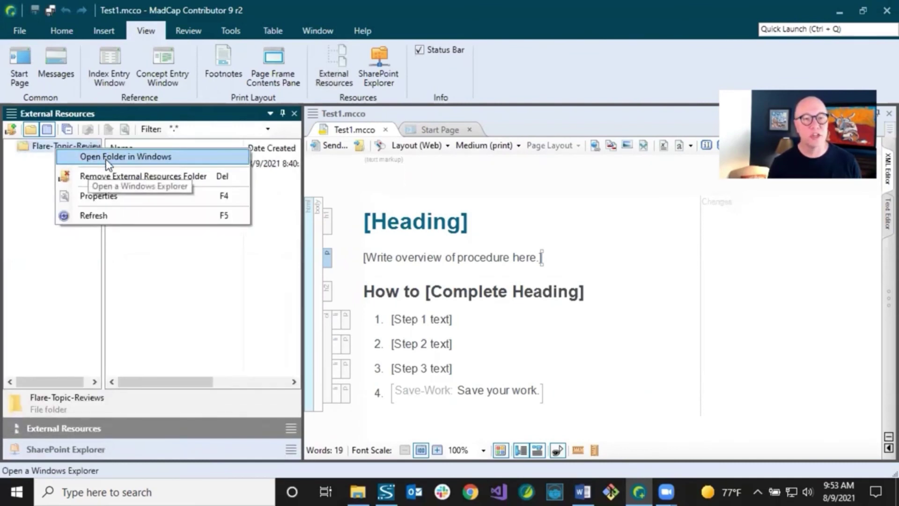
pyautogui.click(194, 261)
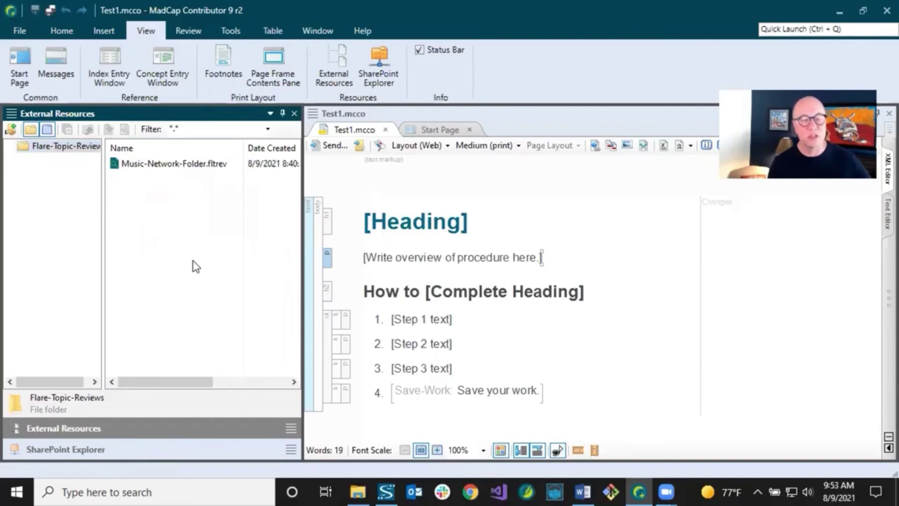